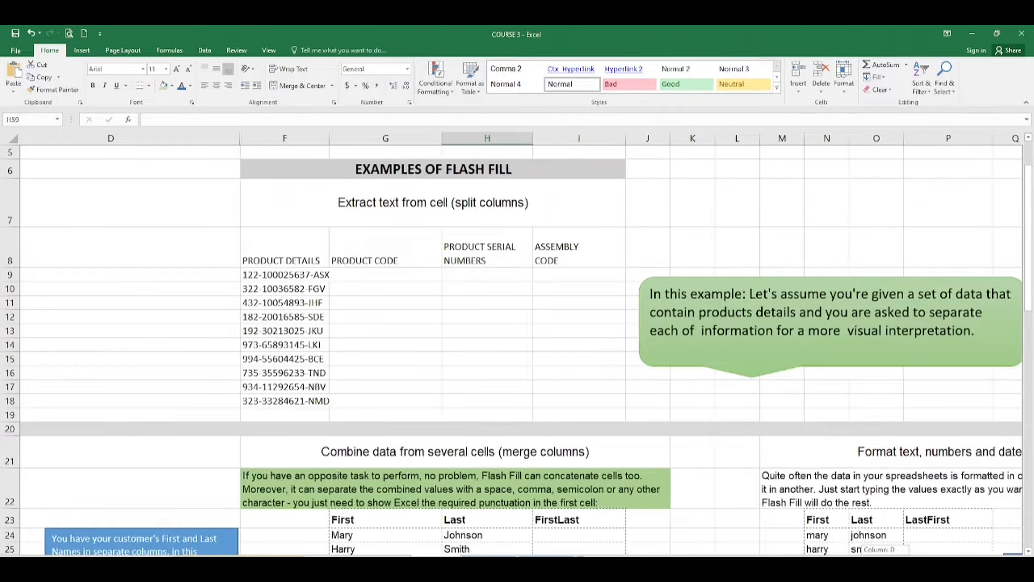
# Enter product codes 122 and 322 so Flash Fill completes all ten codes
pyautogui.moveTo(886, 561); pyautogui.dragTo(885, 561)
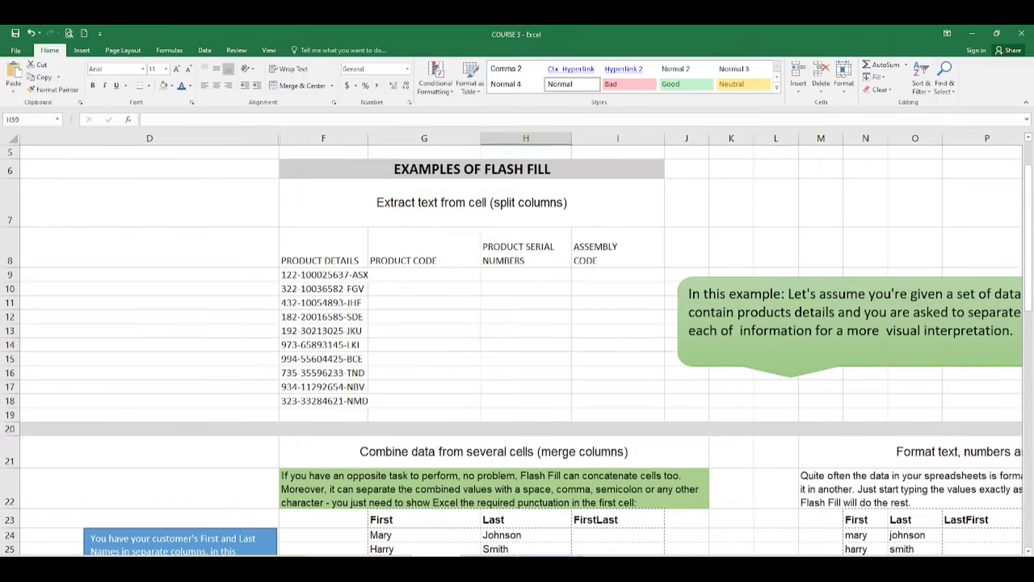
pyautogui.hscroll(3, 521, 345)
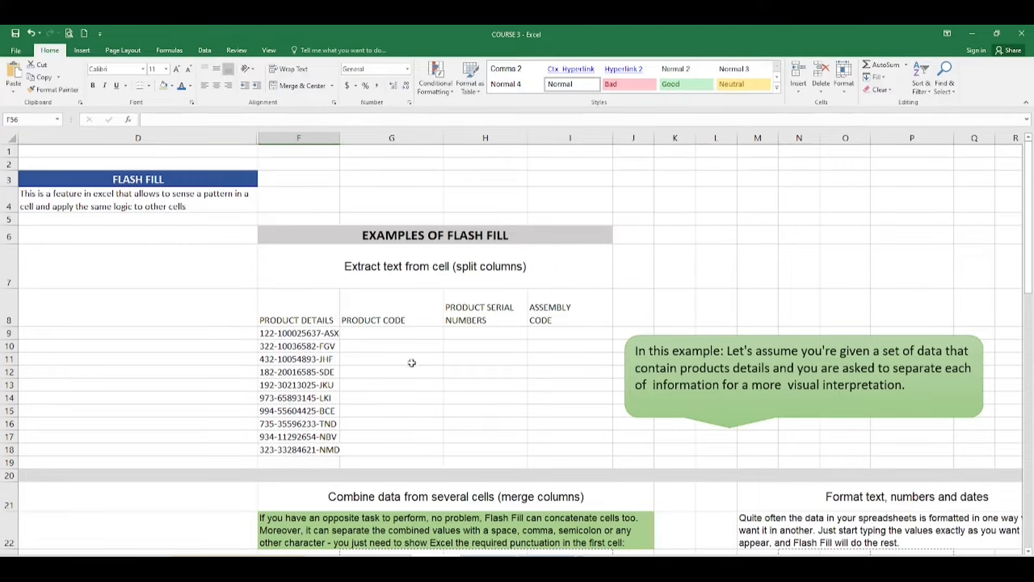
pyautogui.click(391, 335)
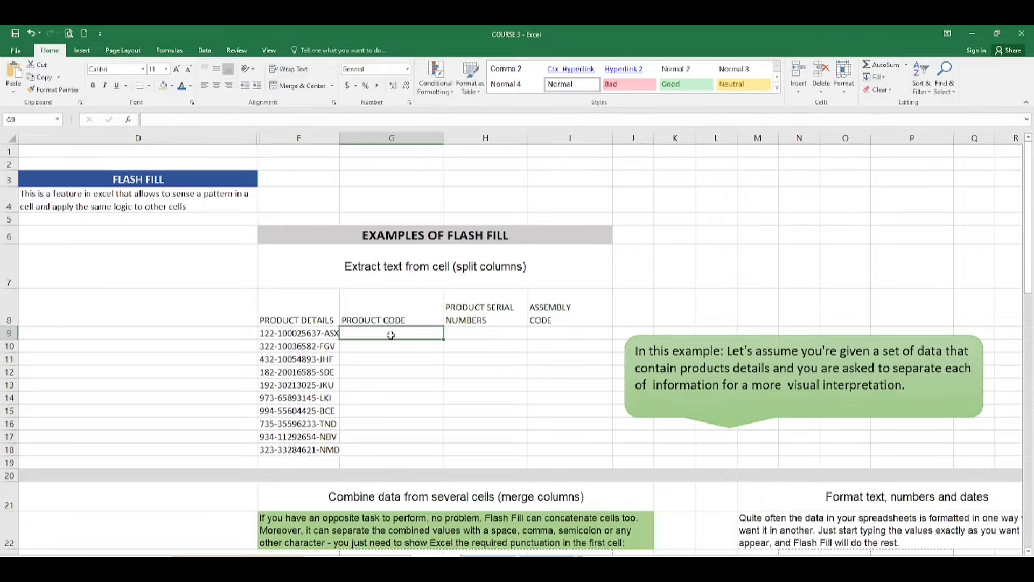
pyautogui.write('122')
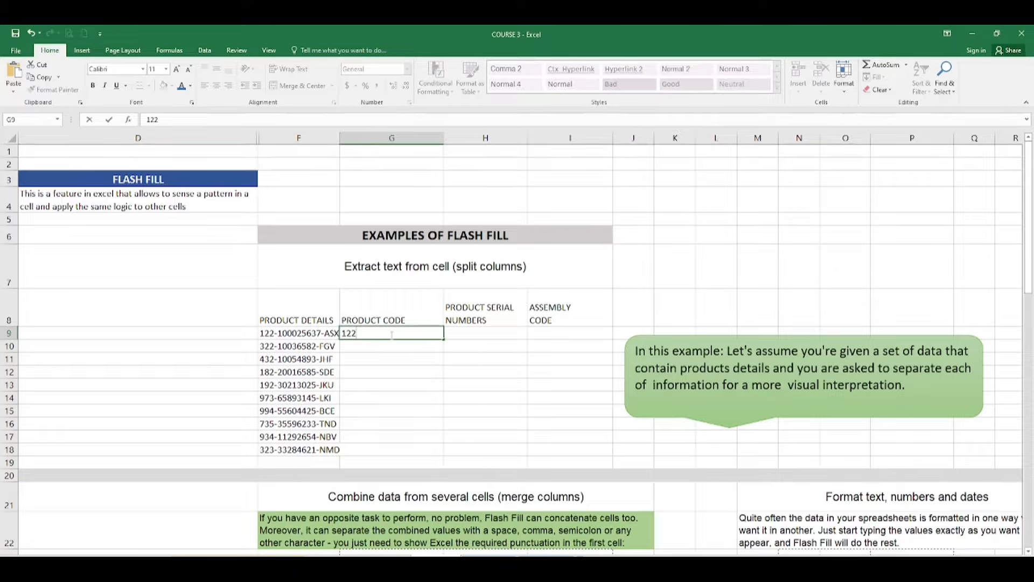
pyautogui.press('Return')
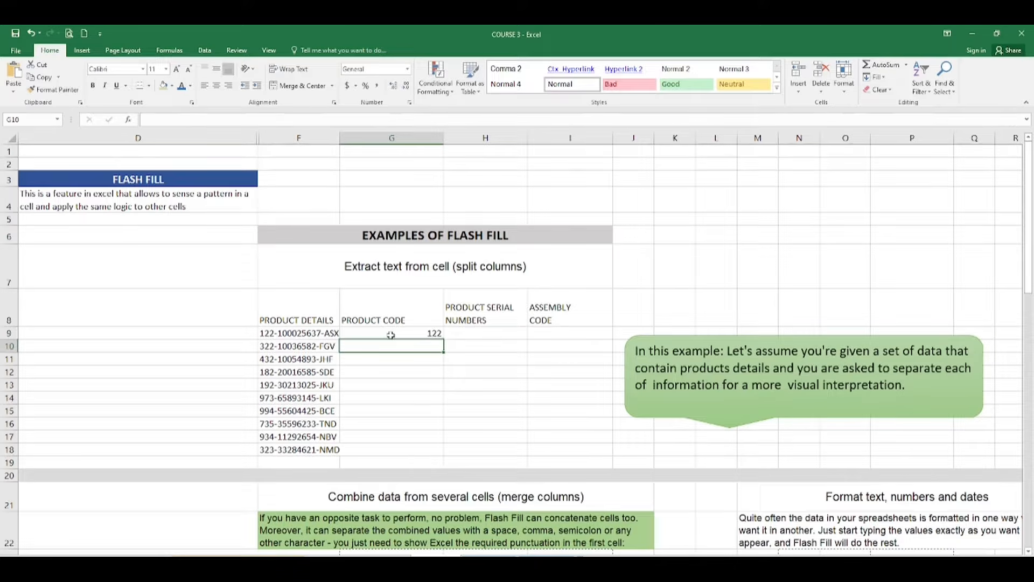
pyautogui.write('322')
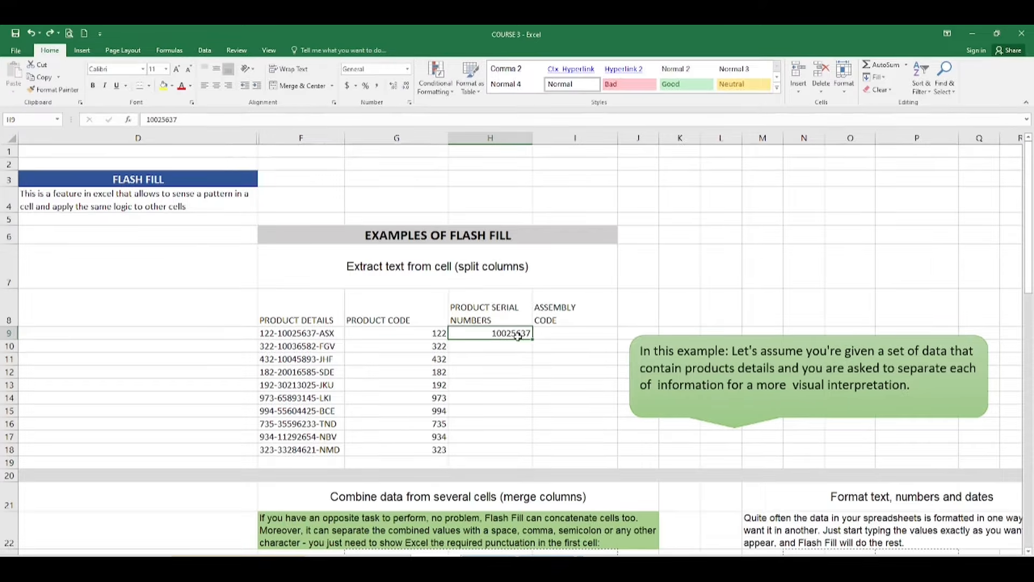
# Enter serial number 10036582 in H10
pyautogui.click(511, 344)
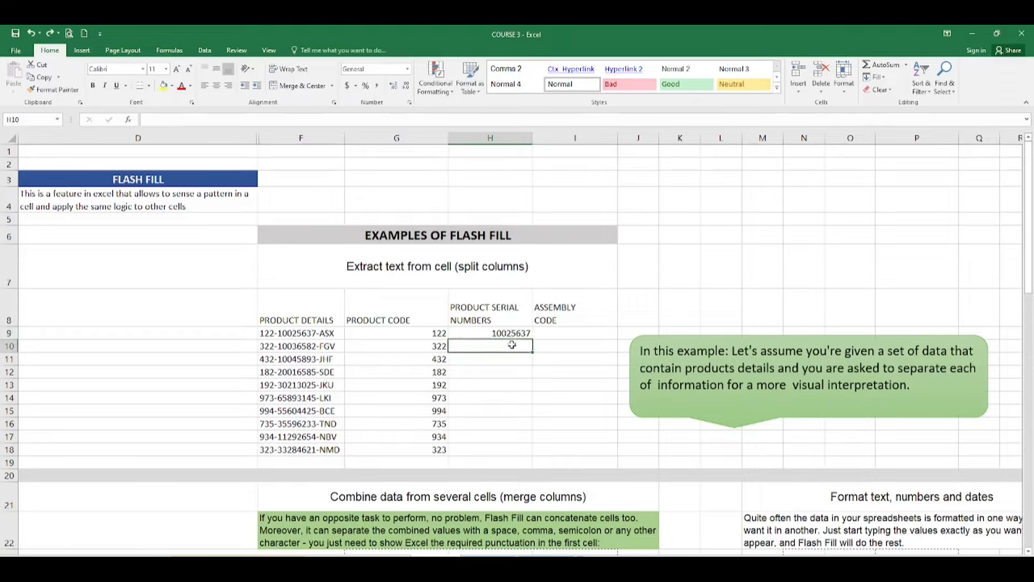
pyautogui.write('10036')
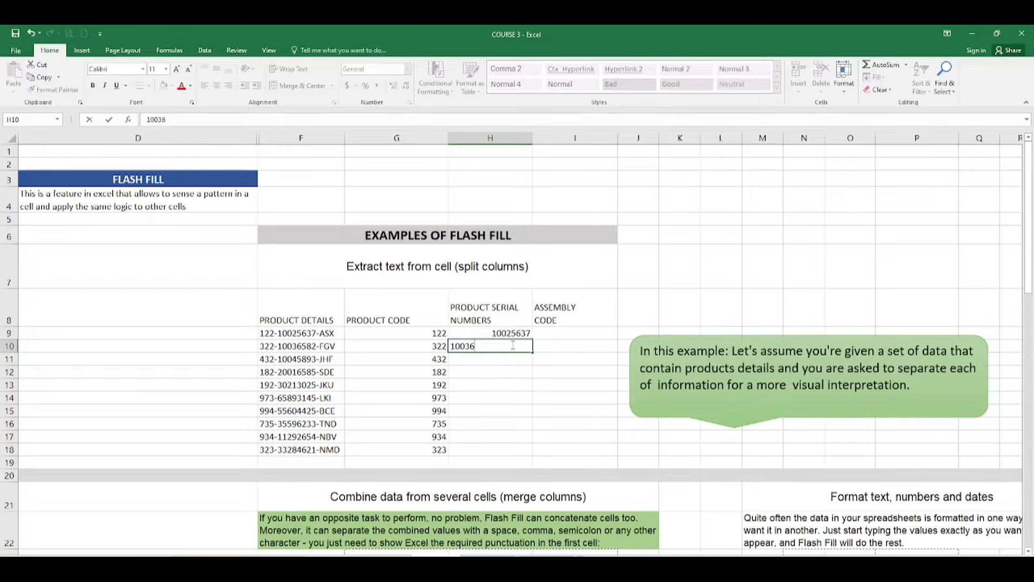
pyautogui.write('582')
pyautogui.press('Return')
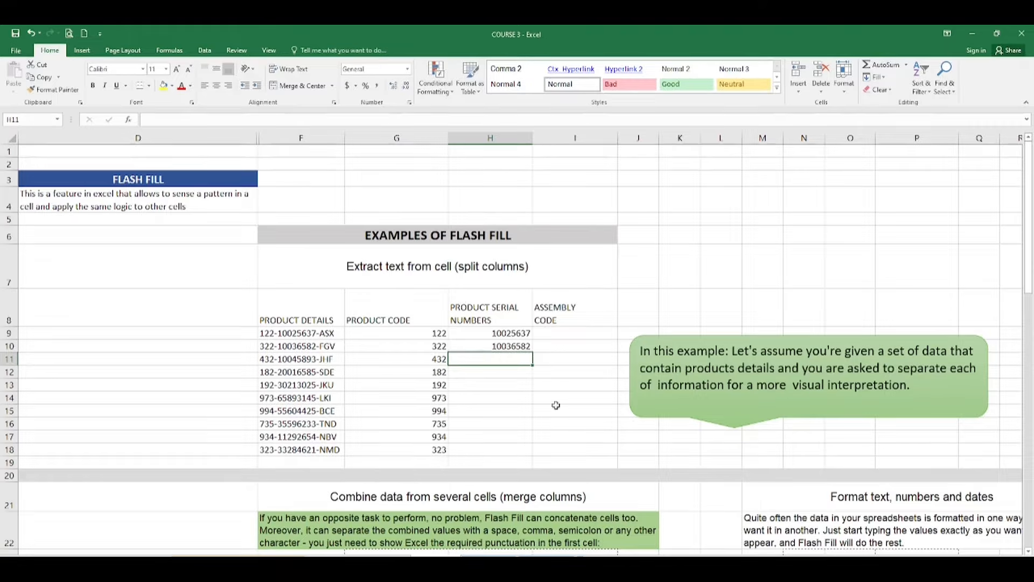
# Flash Fill serial numbers into H10:H18 after a no-pattern warning, ending with 33284621
pyautogui.click(194, 53)
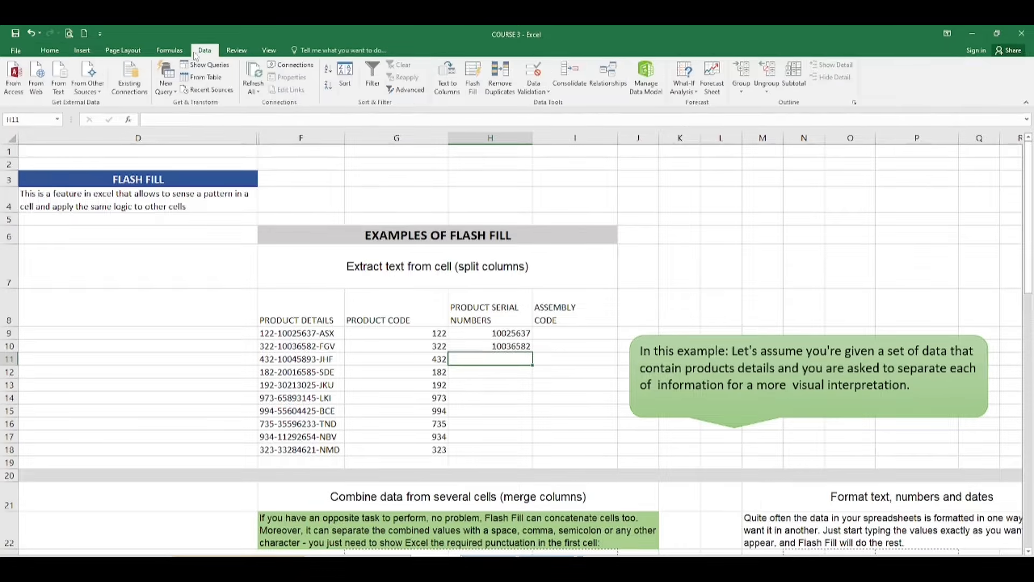
pyautogui.click(472, 85)
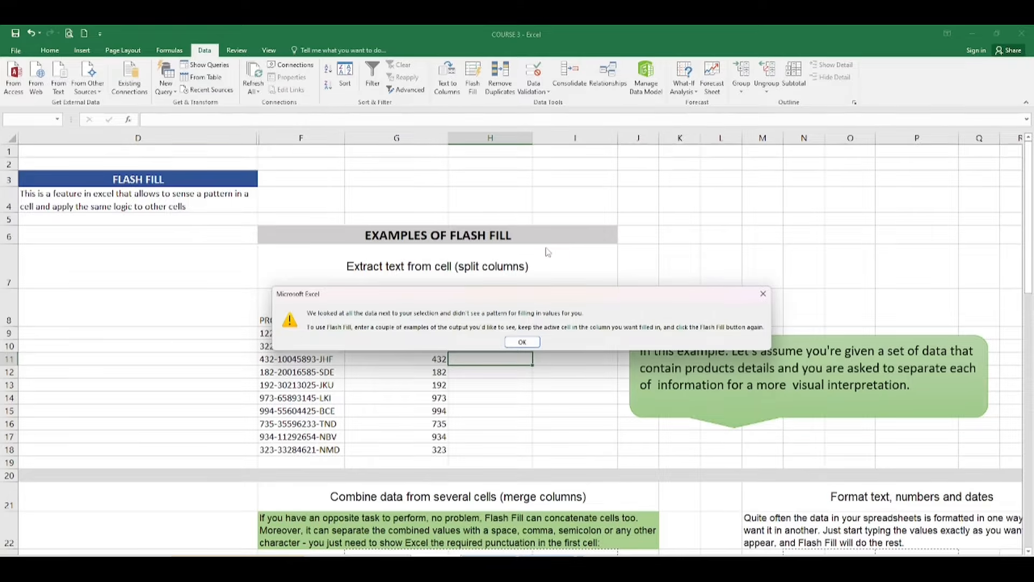
pyautogui.click(519, 340)
pyautogui.press('Down')
pyautogui.press('Down')
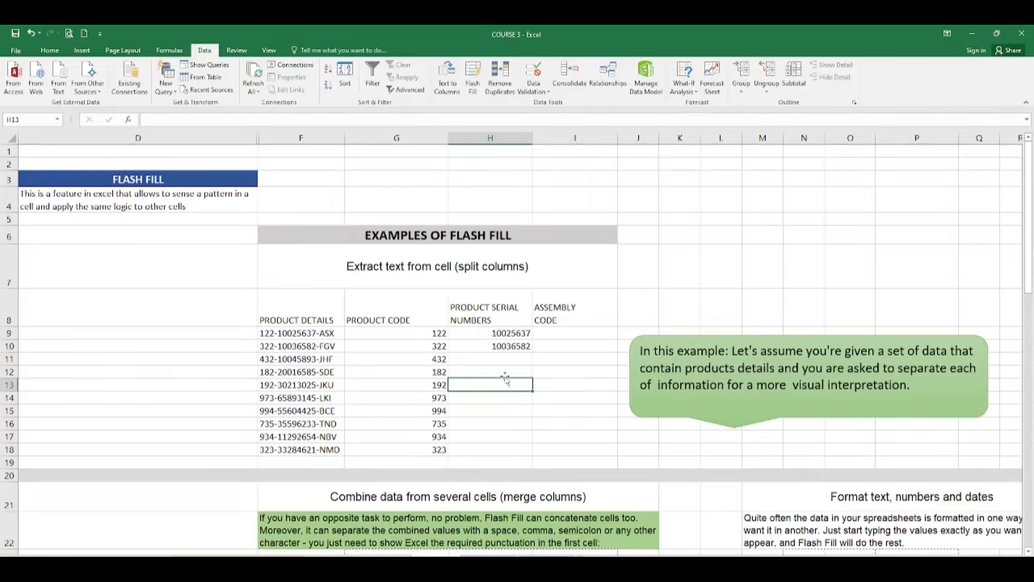
pyautogui.moveTo(480, 346); pyautogui.dragTo(510, 446)
pyautogui.click(557, 422)
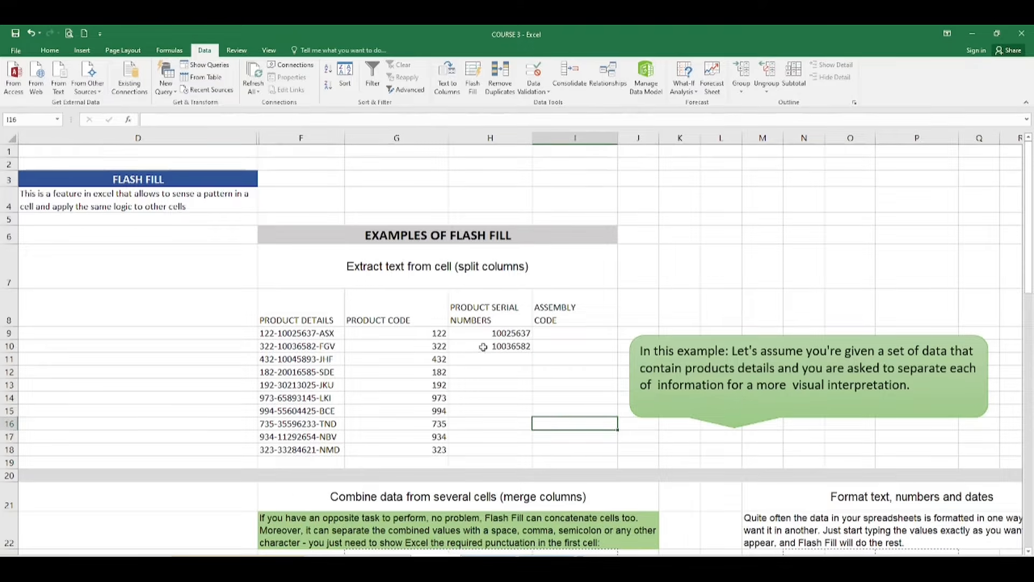
pyautogui.moveTo(479, 343); pyautogui.dragTo(522, 449)
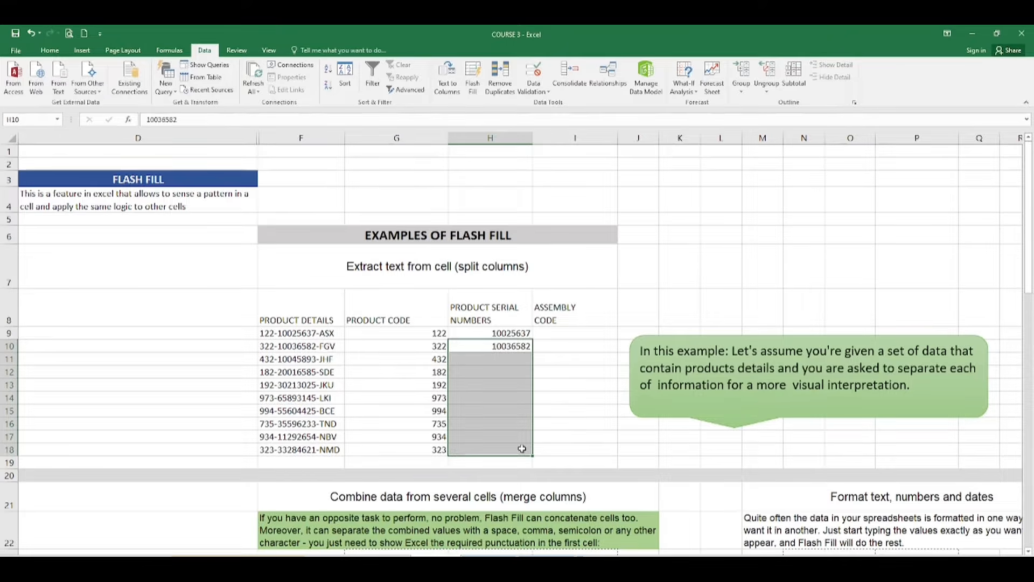
pyautogui.hotkey('ctrl', 'e')
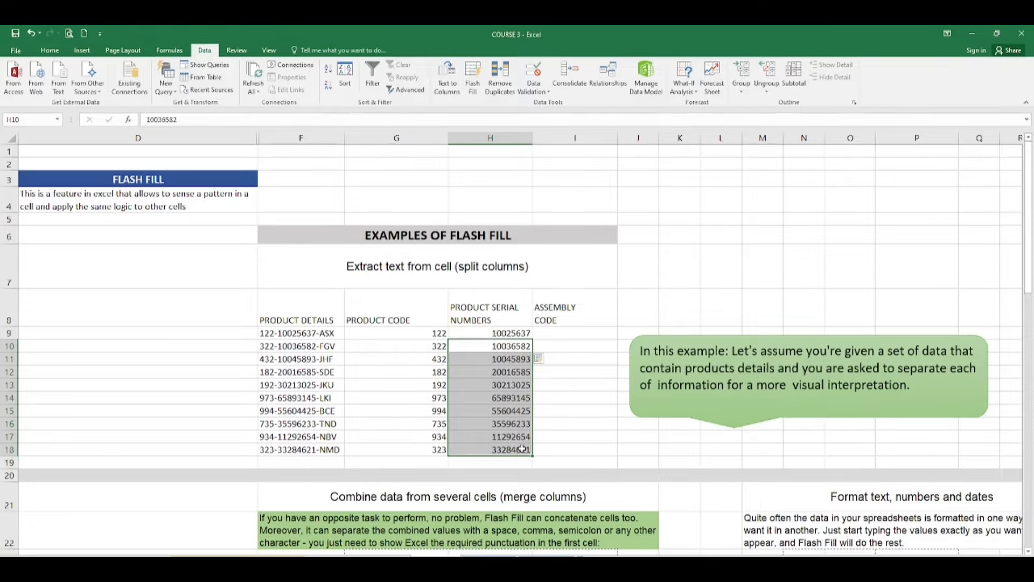
# Enter ASX as the first assembly code in I9
pyautogui.click(367, 386)
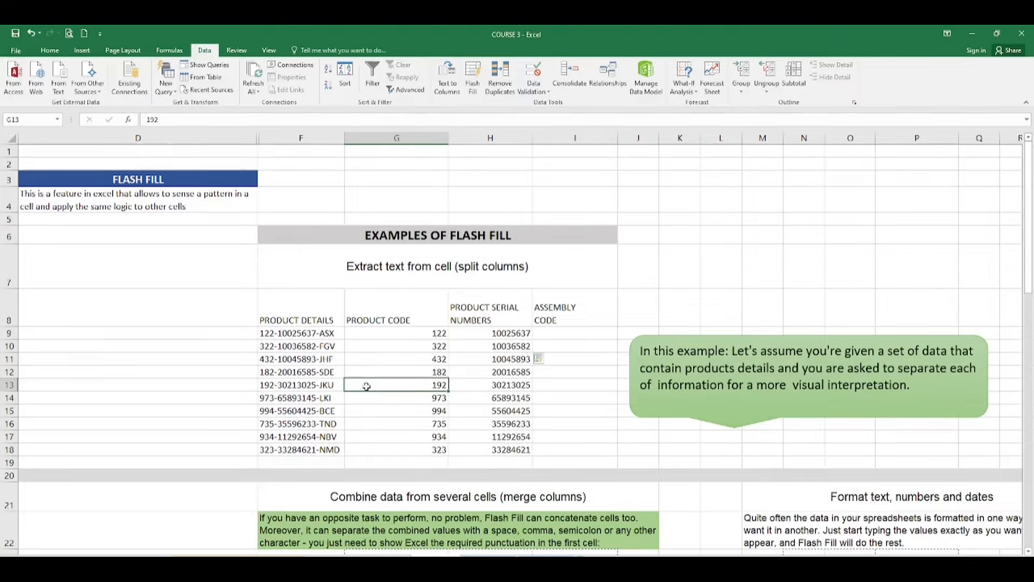
pyautogui.click(580, 332)
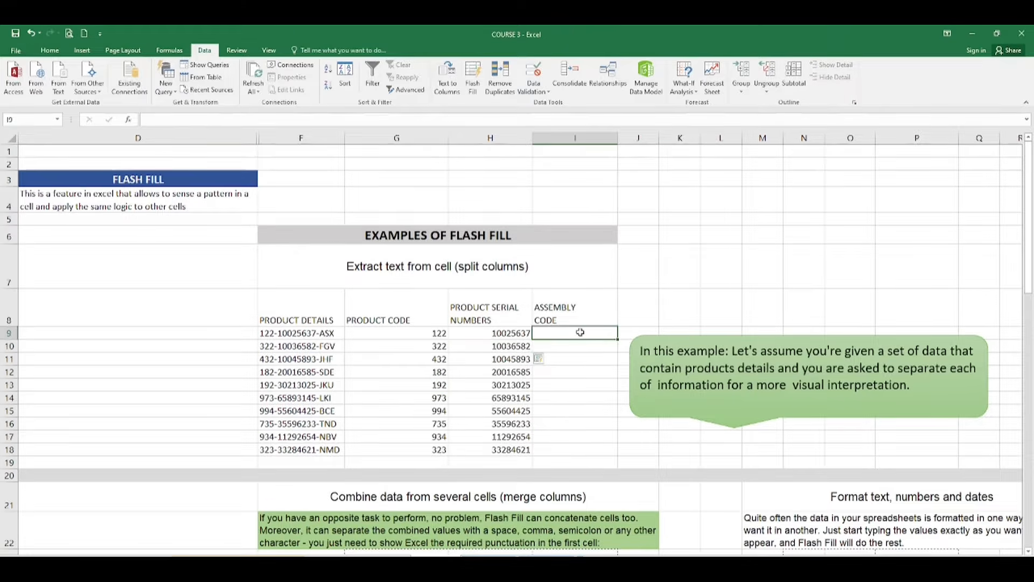
pyautogui.write('a')
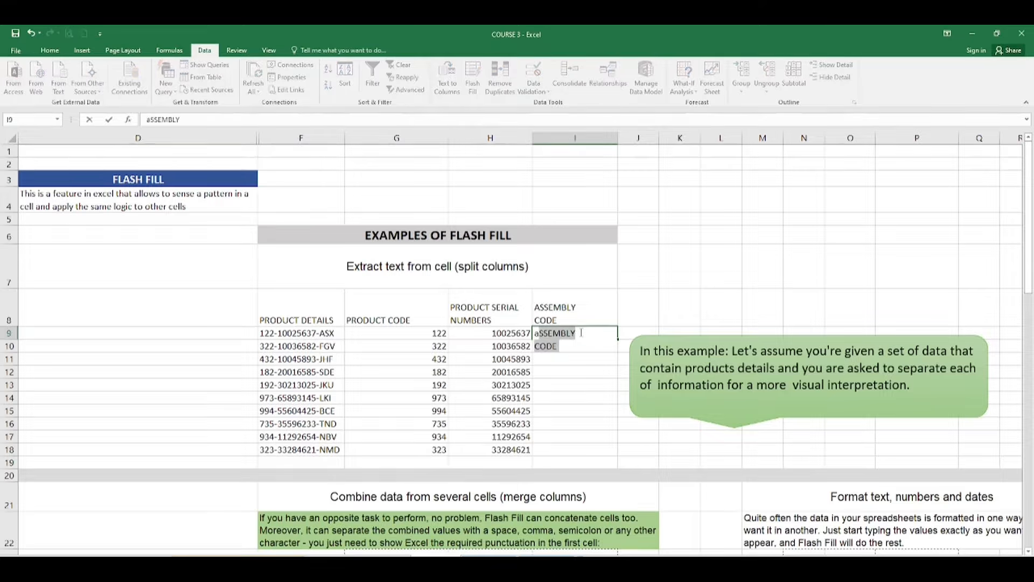
pyautogui.write('sx')
pyautogui.press('BackSpace')
pyautogui.press('BackSpace')
pyautogui.press('BackSpace')
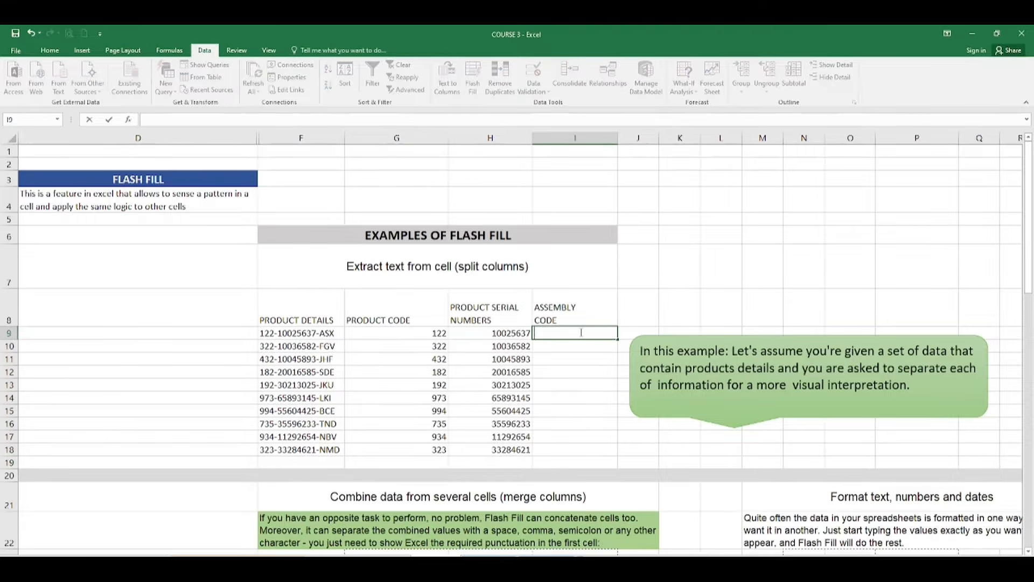
pyautogui.write('ASX')
pyautogui.press('Return')
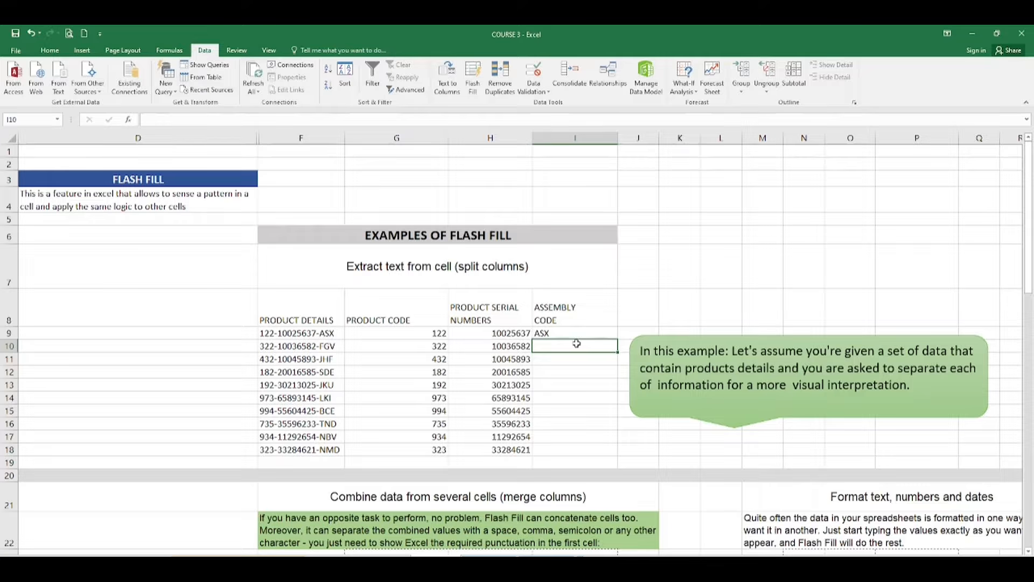
# Flash Fill the remaining assembly codes from the ASX example, through NMD
pyautogui.write('FGV')
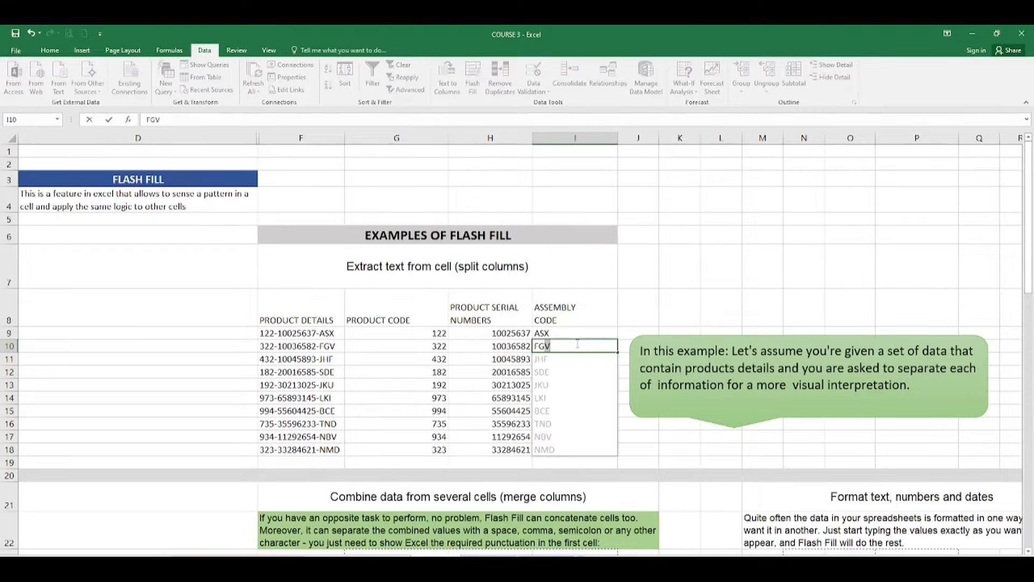
pyautogui.press('BackSpace')
pyautogui.press('BackSpace')
pyautogui.press('BackSpace')
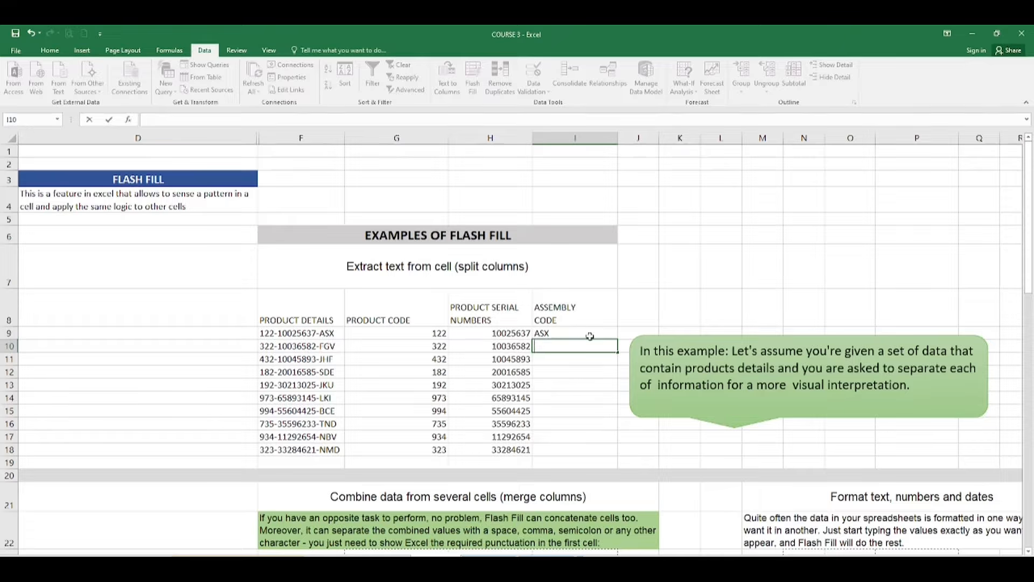
pyautogui.press('Up')
pyautogui.hotkey('ctrl', 'e')
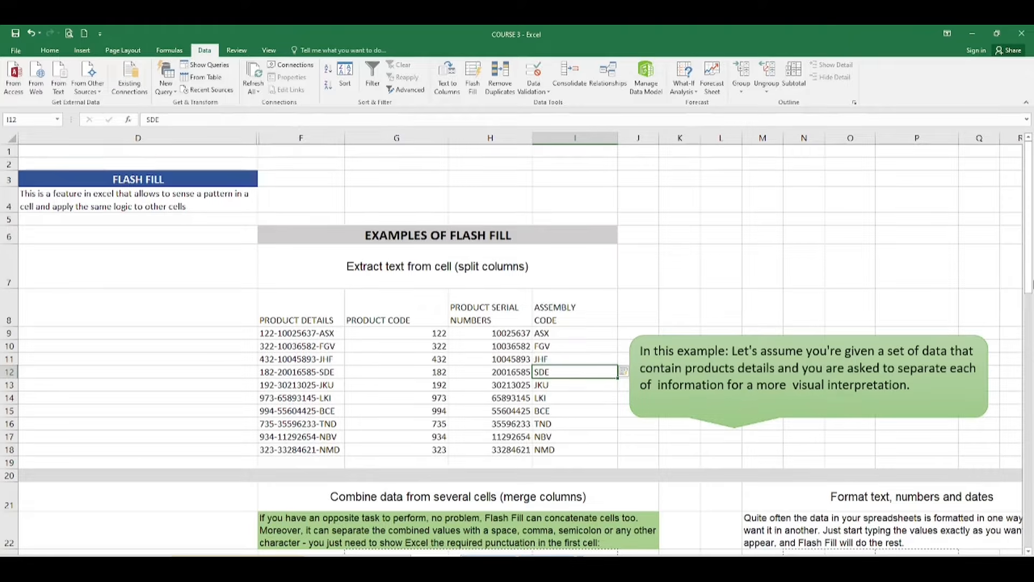
pyautogui.moveTo(1029, 284); pyautogui.dragTo(1031, 371)
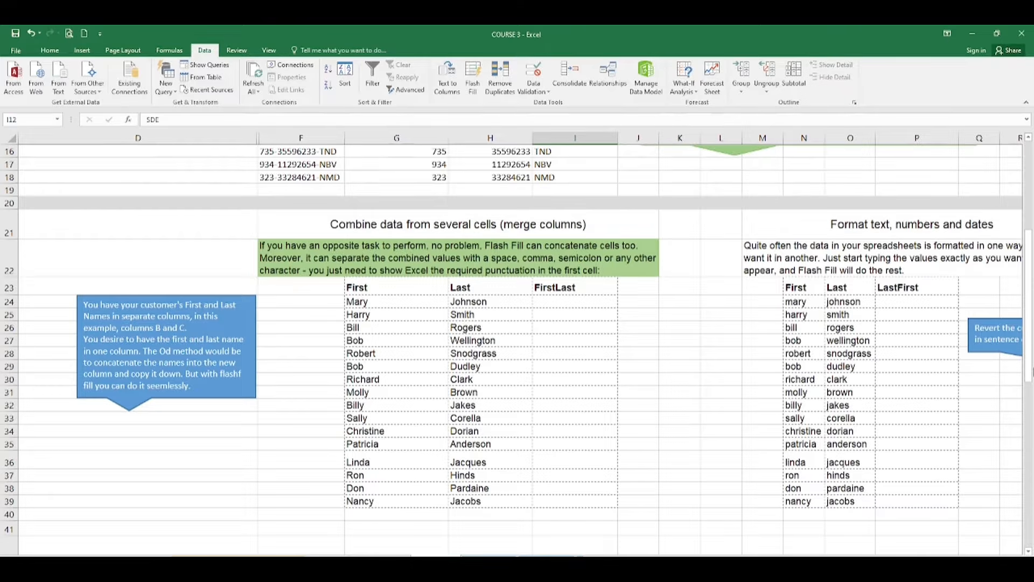
# Join the names in I24 with the formula =G24&H24
pyautogui.click(196, 364)
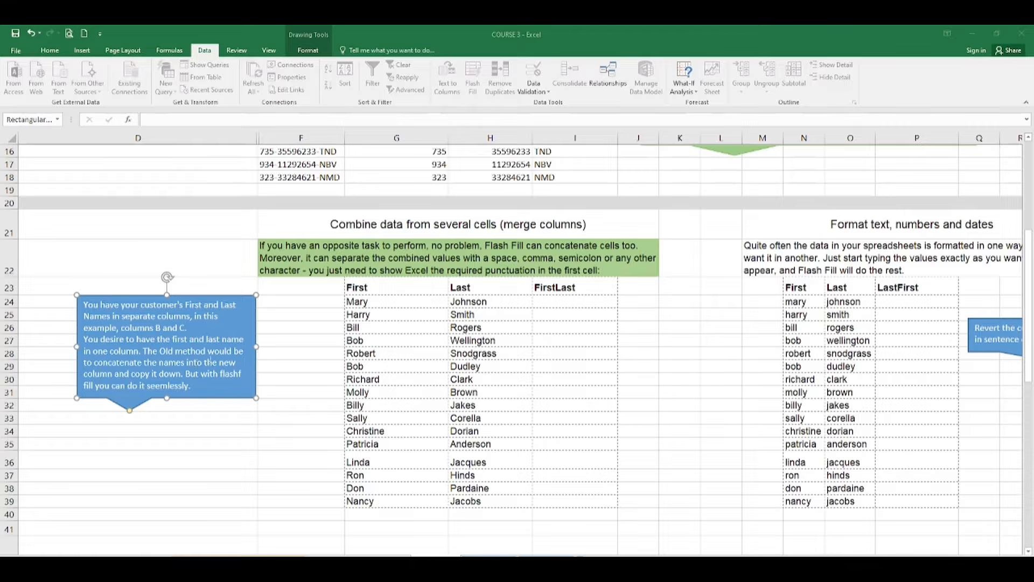
pyautogui.click(545, 303)
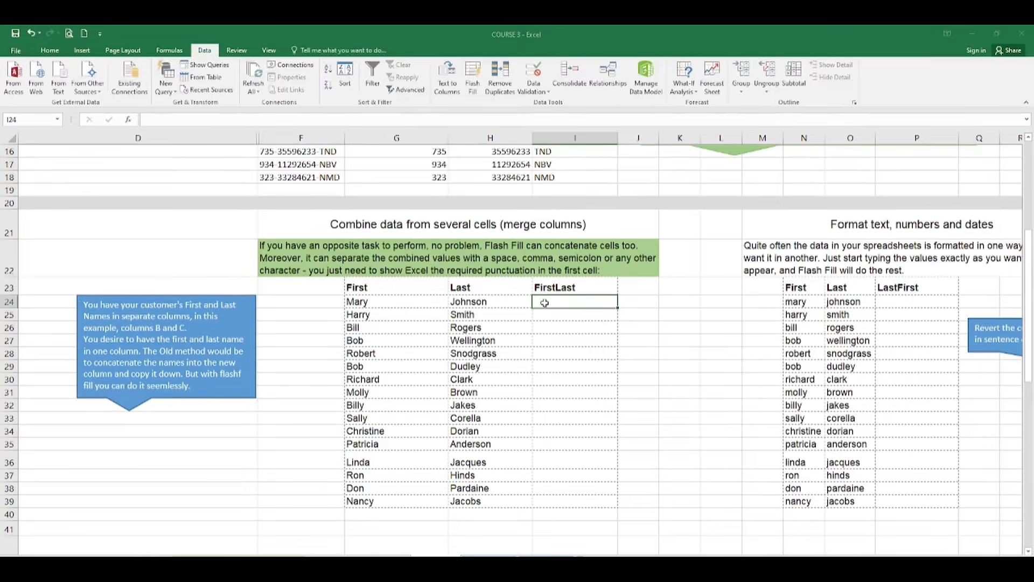
pyautogui.doubleClick(544, 303)
pyautogui.write('=')
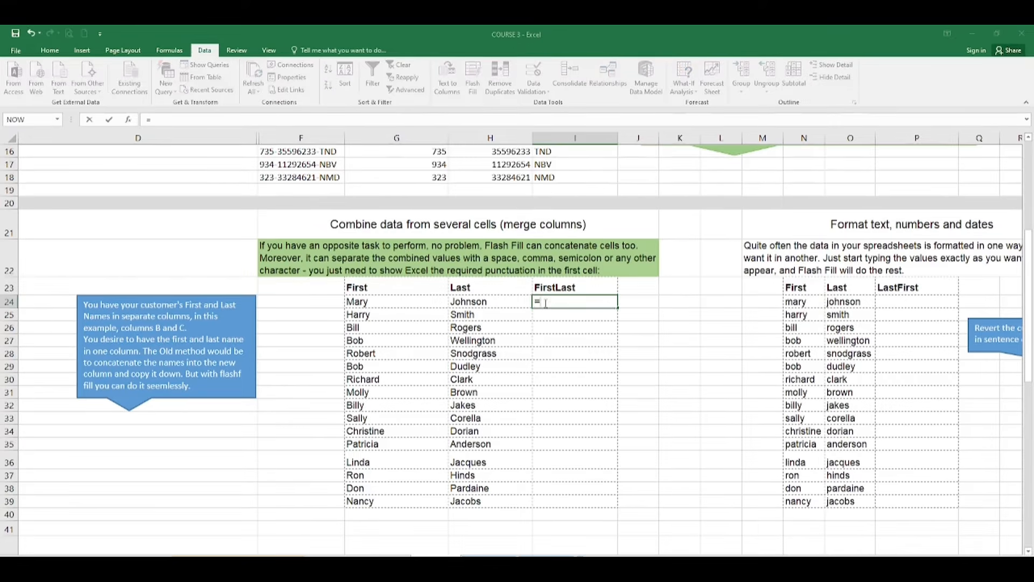
pyautogui.click(417, 304)
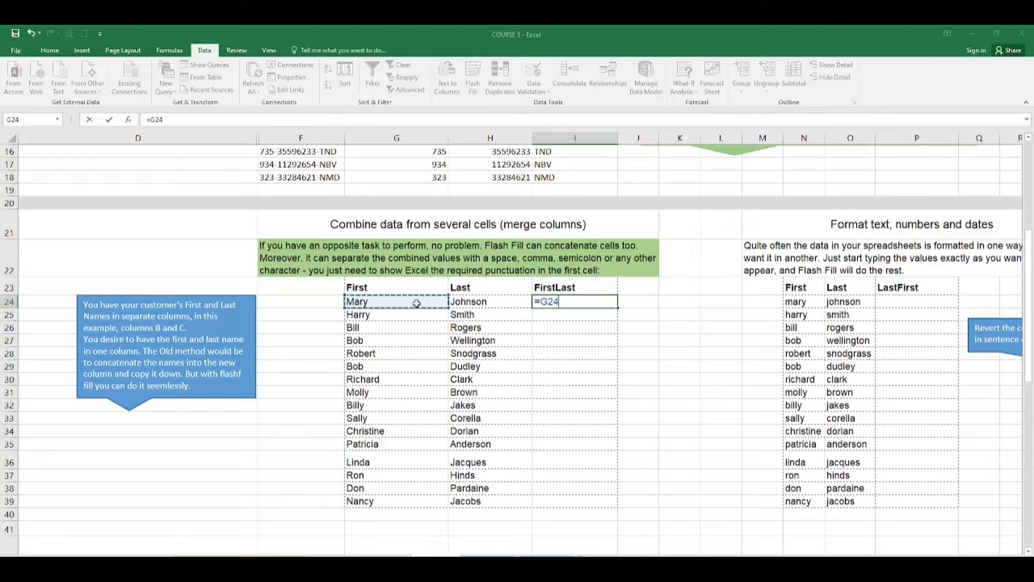
pyautogui.click(572, 304)
pyautogui.write('&')
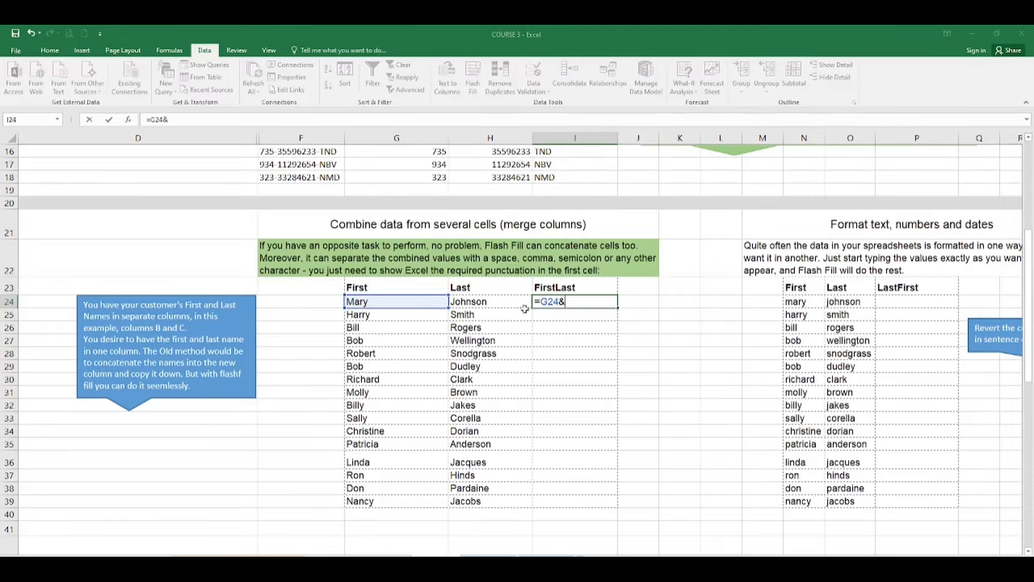
pyautogui.click(503, 302)
pyautogui.press('Return')
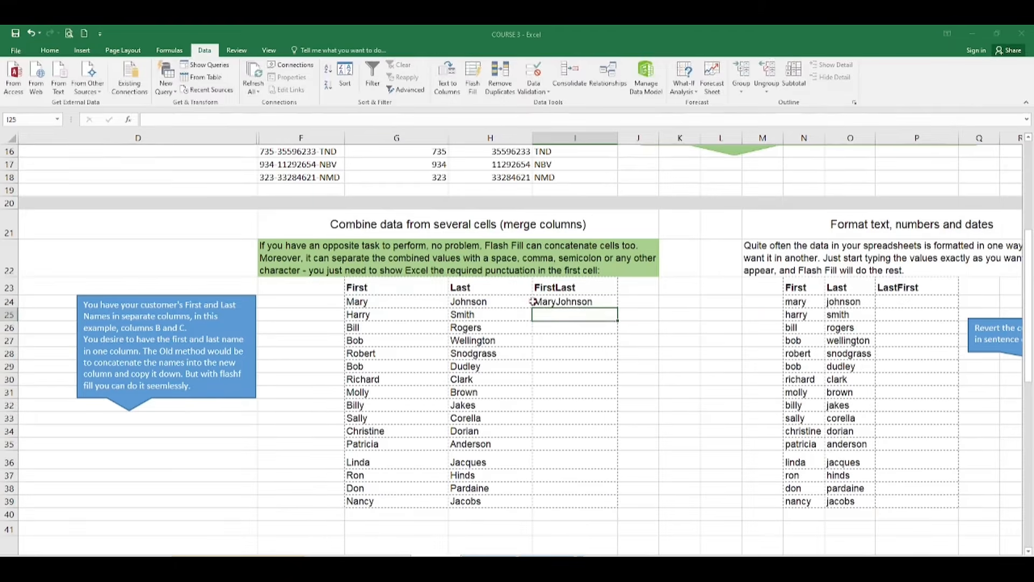
pyautogui.doubleClick(587, 301)
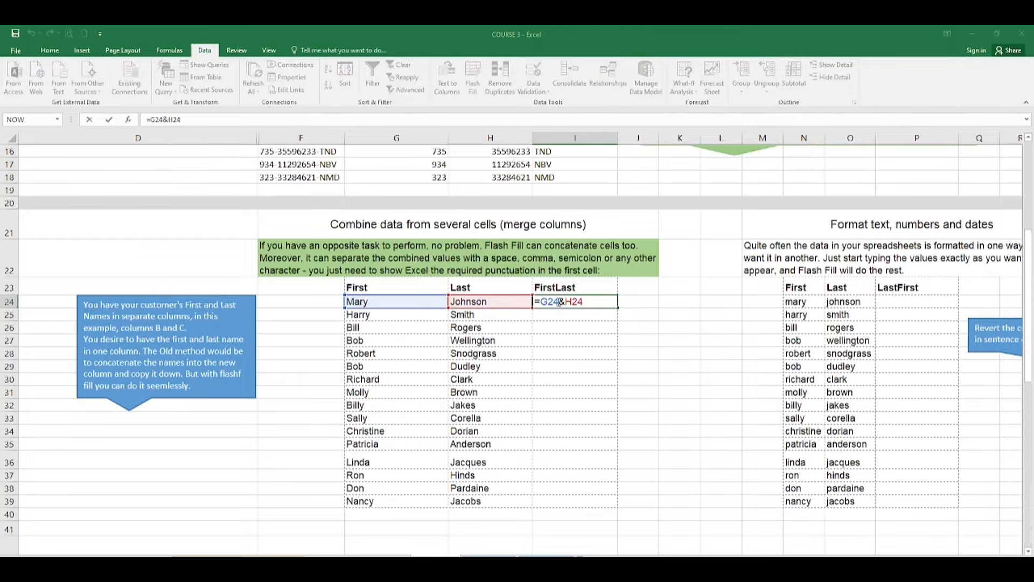
pyautogui.click(560, 301)
pyautogui.write('""')
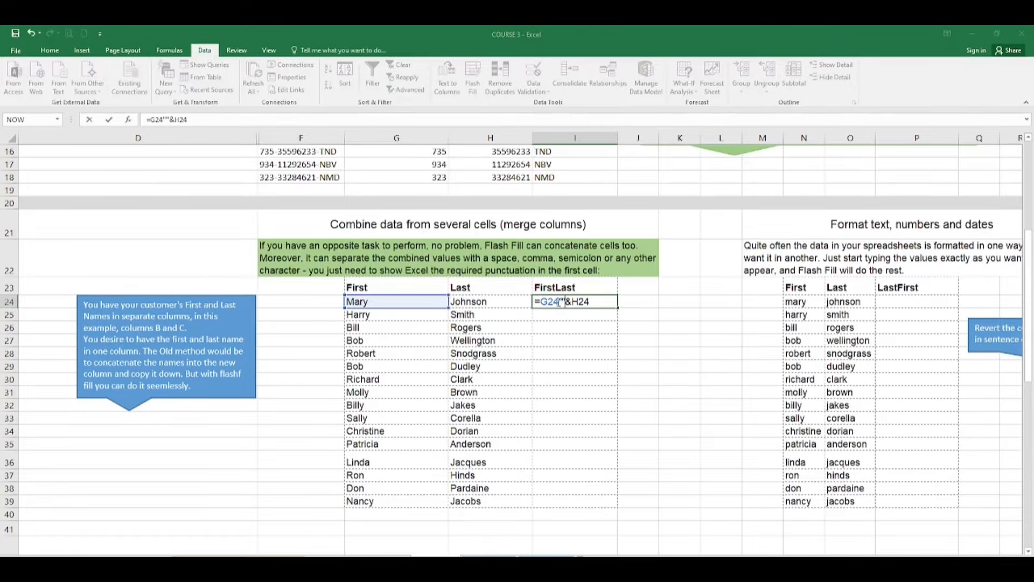
pyautogui.press('Escape')
pyautogui.write('=CON')
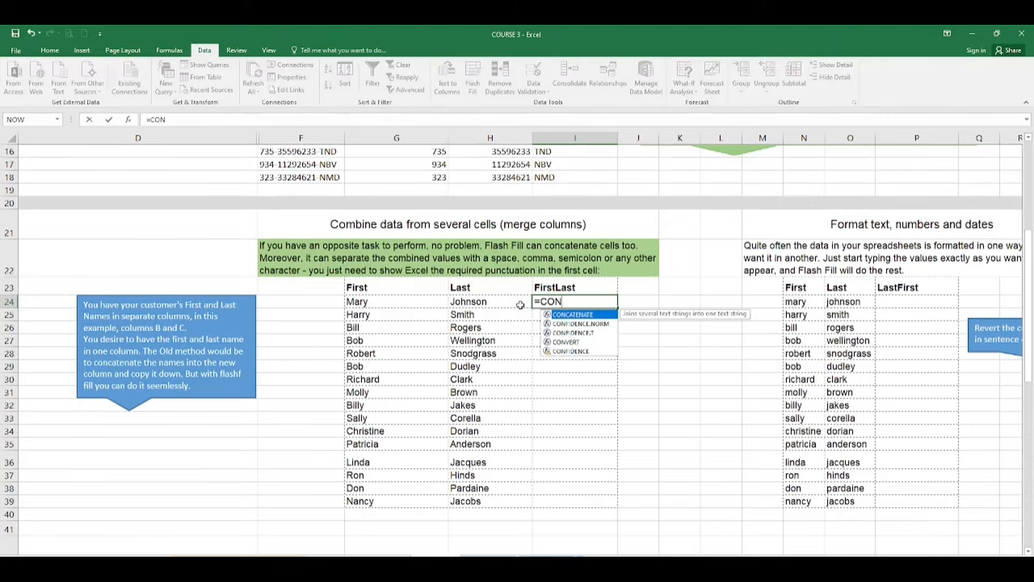
pyautogui.doubleClick(578, 314)
pyautogui.click(377, 302)
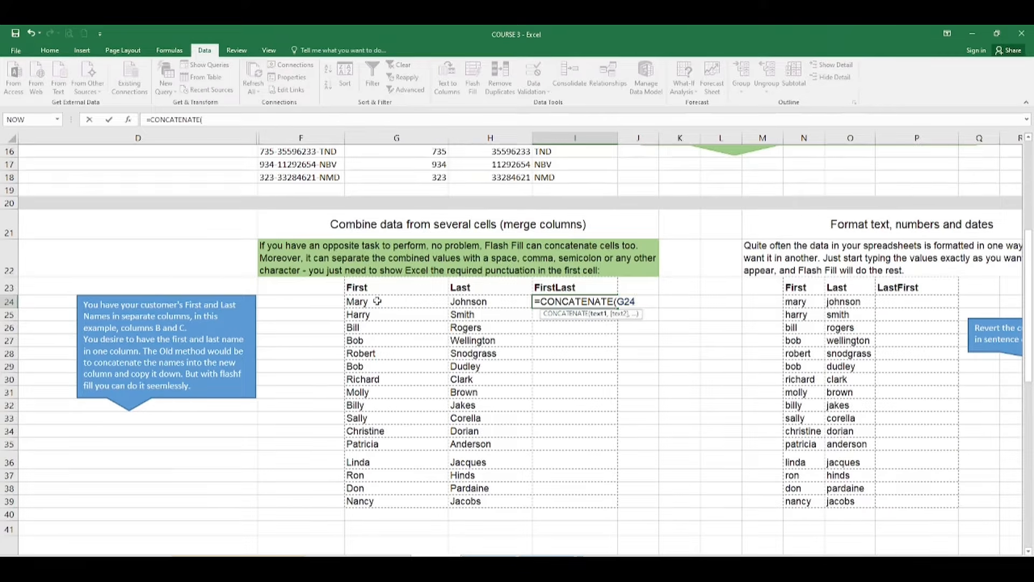
pyautogui.write(',')
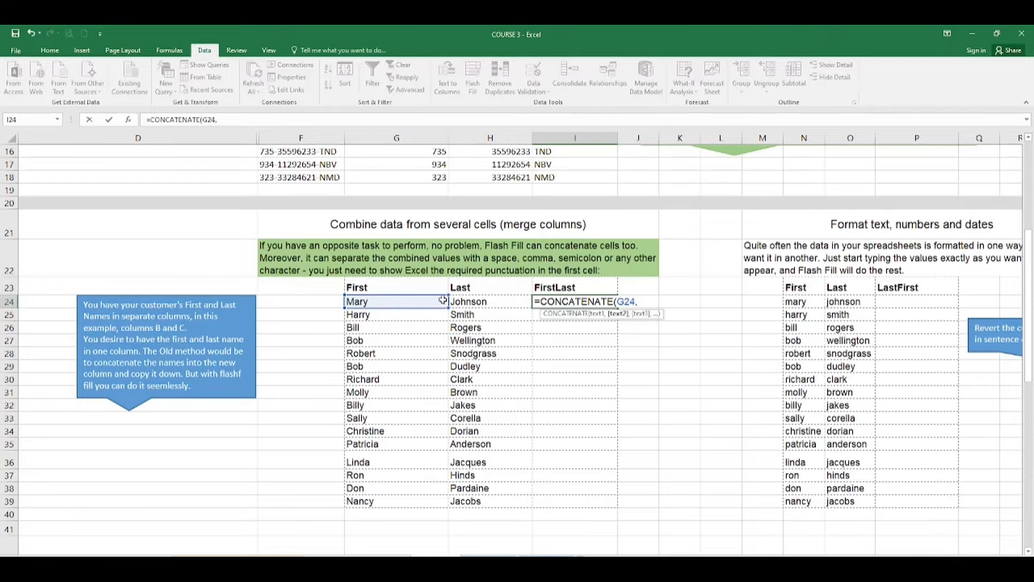
pyautogui.click(470, 301)
pyautogui.press('Return')
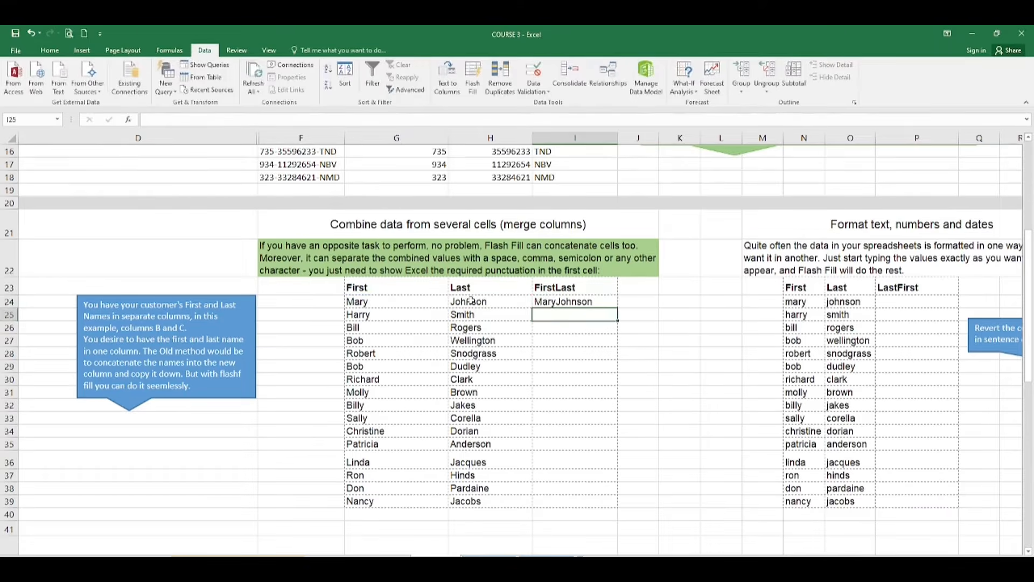
pyautogui.doubleClick(590, 301)
pyautogui.click(581, 368)
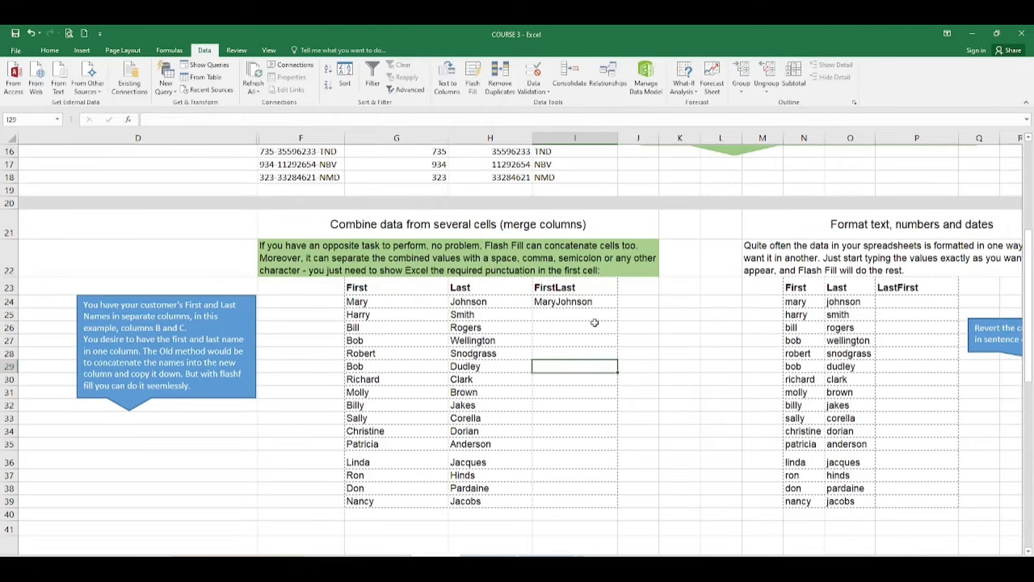
pyautogui.click(609, 304)
pyautogui.press('Delete')
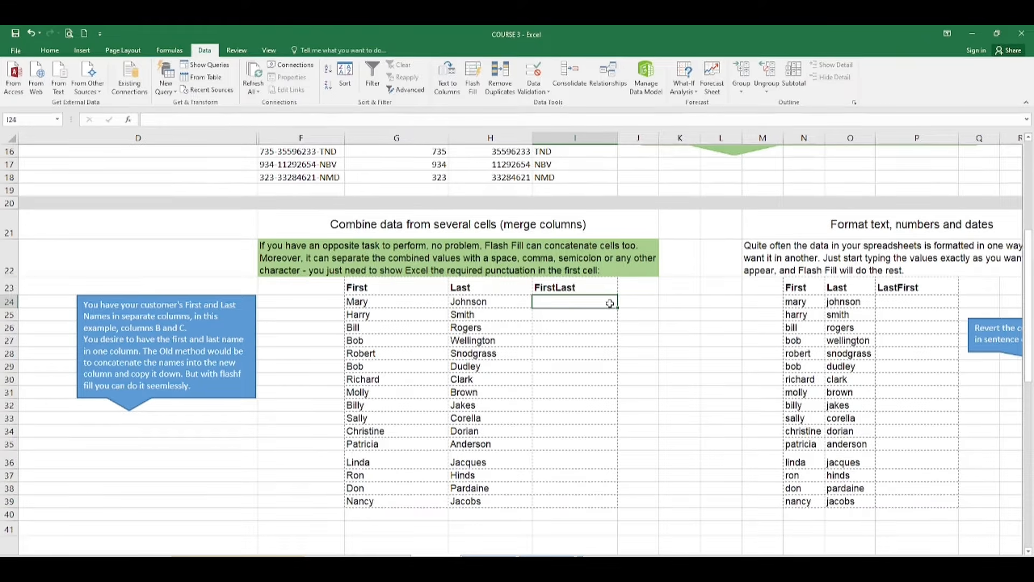
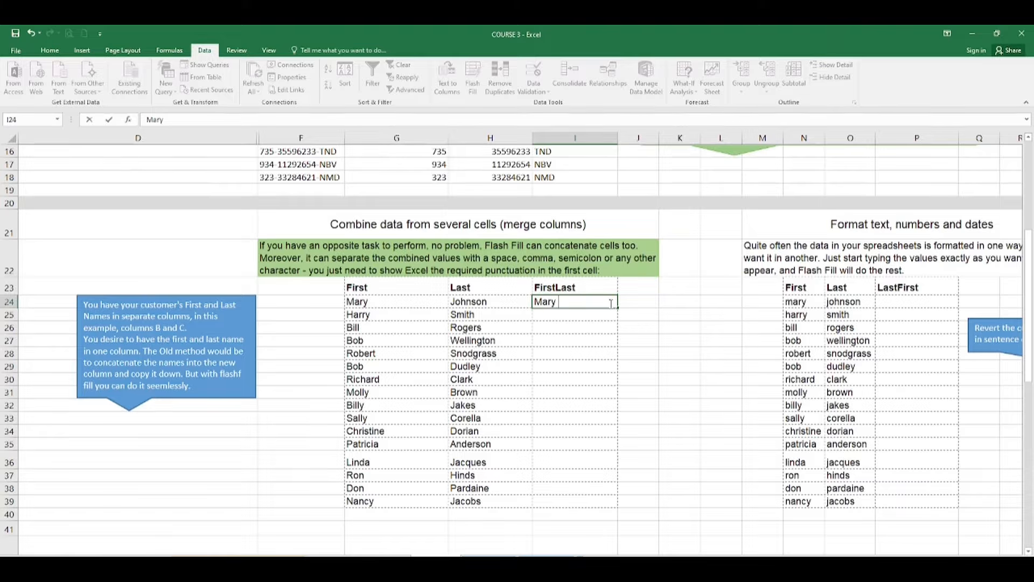
pyautogui.press('Return')
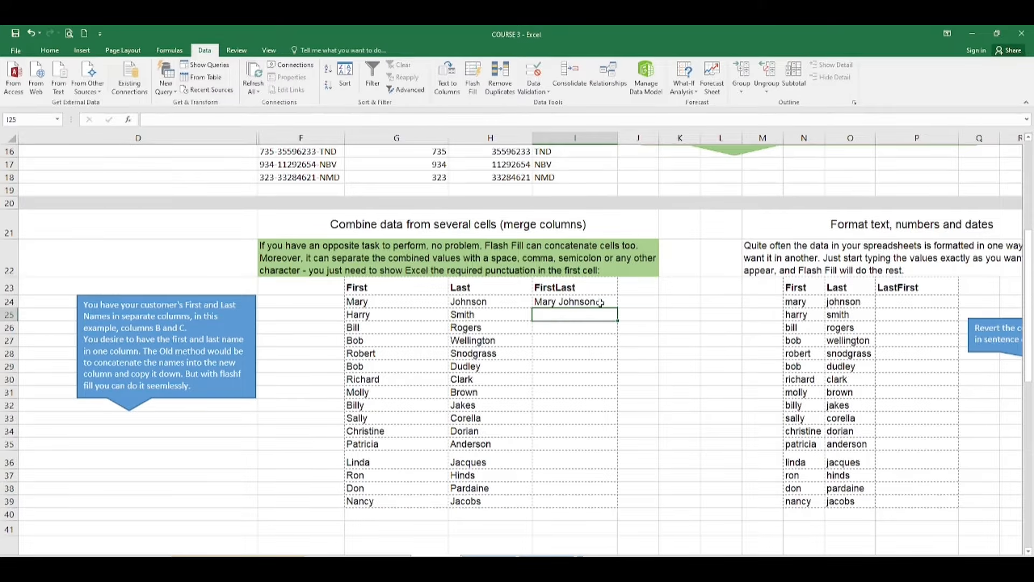
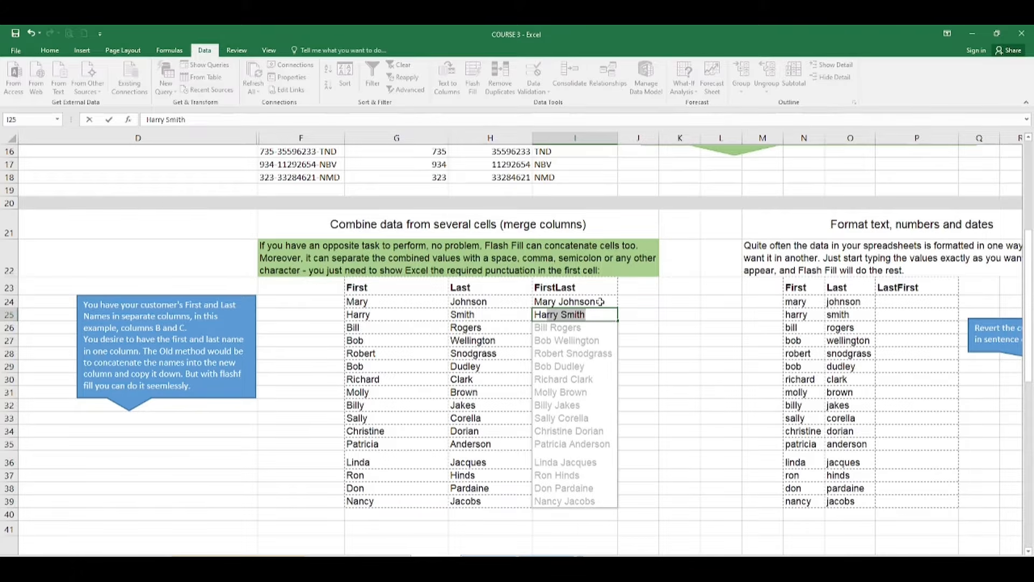
pyautogui.press('Return')
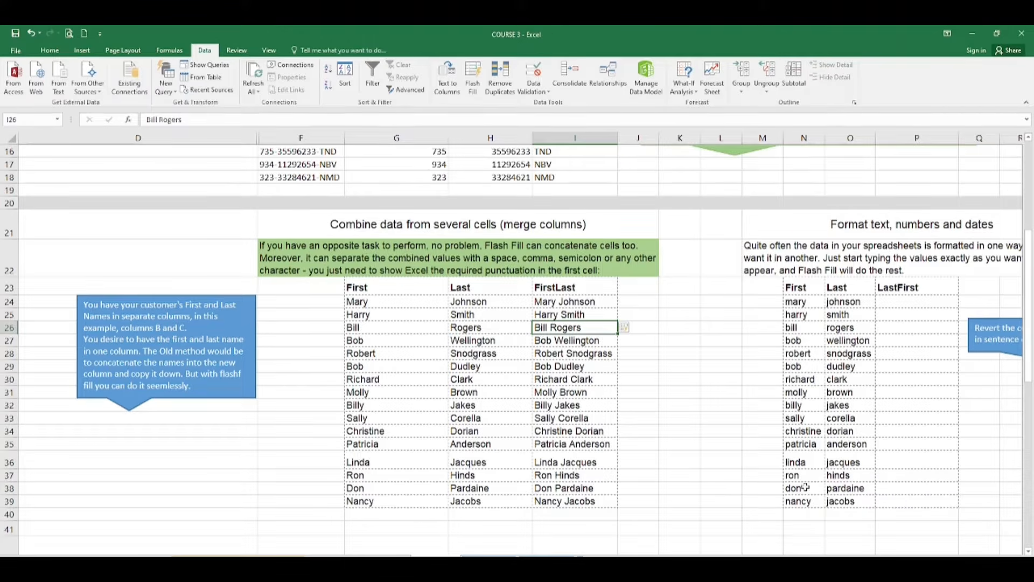
pyautogui.hscroll(6, 520, 344)
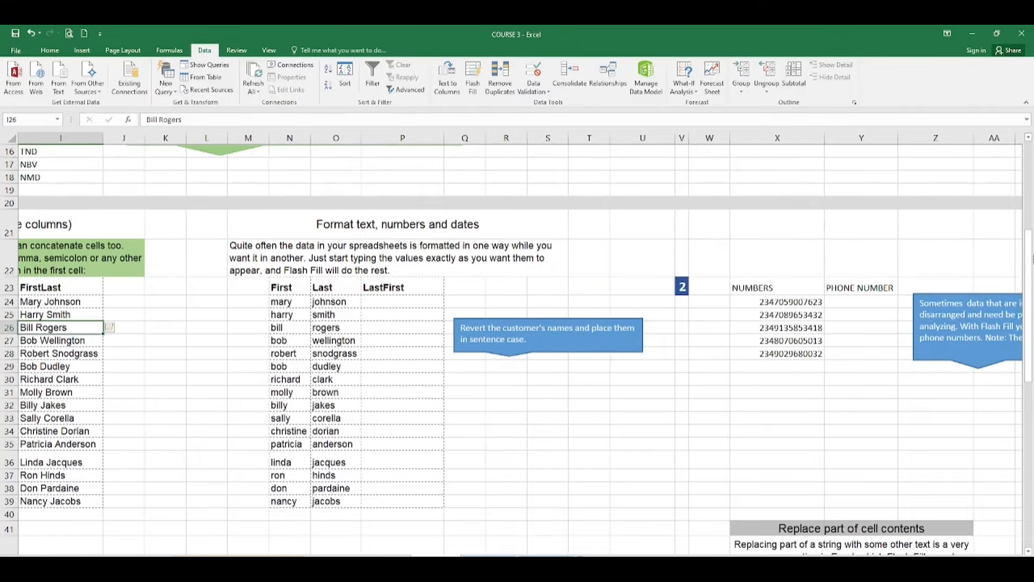
pyautogui.moveTo(1029, 243)
pyautogui.mouseDown()
pyautogui.moveTo(1030, 186)
pyautogui.moveTo(1030, 257)
pyautogui.moveTo(1030, 249)
pyautogui.mouseUp()
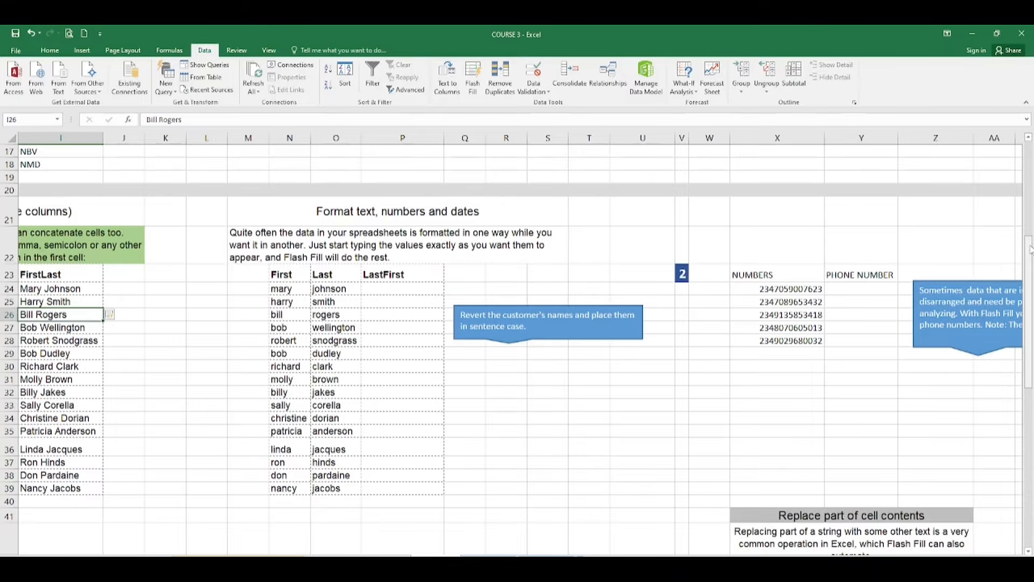
pyautogui.click(54, 279)
pyautogui.click(52, 299)
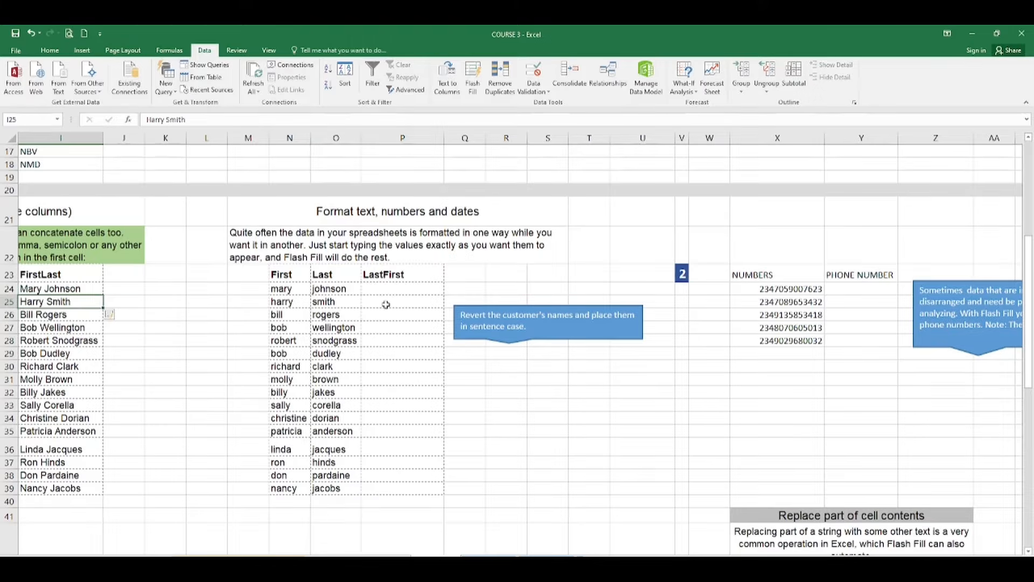
pyautogui.click(397, 291)
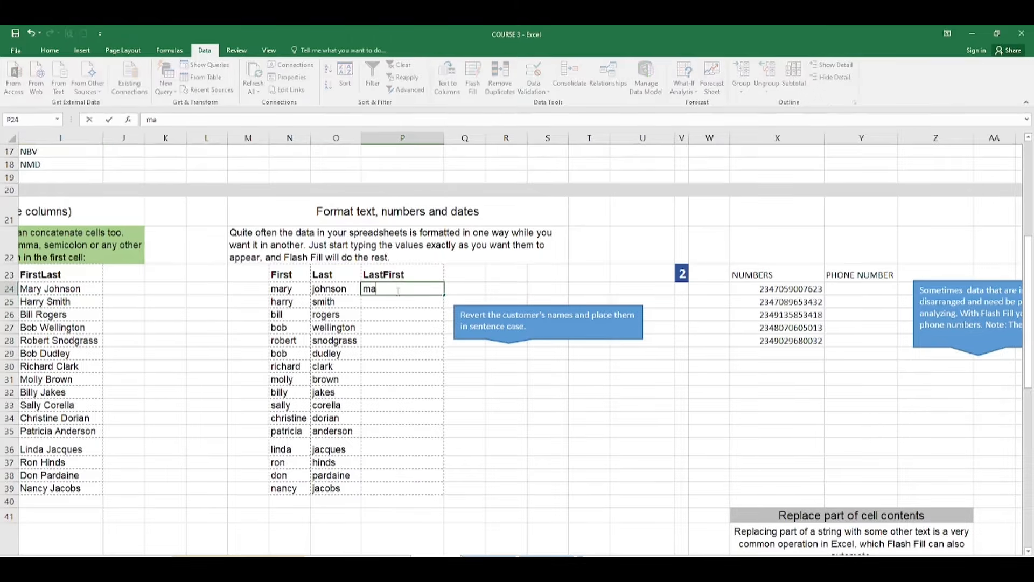
pyautogui.press('BackSpace')
pyautogui.press('BackSpace')
pyautogui.press('BackSpace')
pyautogui.press('BackSpace')
pyautogui.press('BackSpace')
pyautogui.press('BackSpace')
pyautogui.press('BackSpace')
pyautogui.press('BackSpace')
pyautogui.press('BackSpace')
pyautogui.press('BackSpace')
pyautogui.press('BackSpace')
pyautogui.press('BackSpace')
pyautogui.press('BackSpace')
pyautogui.press('BackSpace')
pyautogui.press('BackSpace')
pyautogui.press('Return')
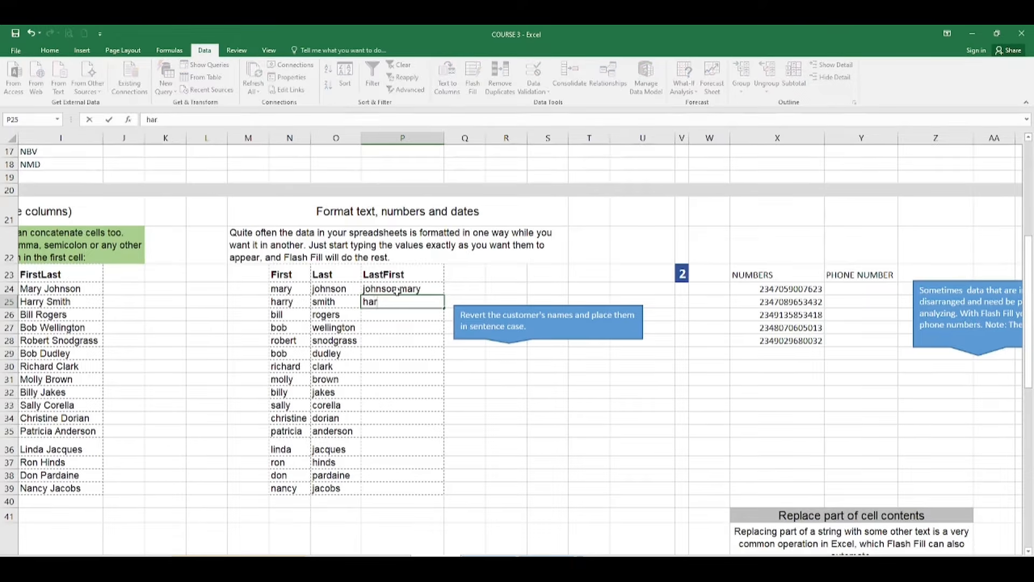
pyautogui.press('Return')
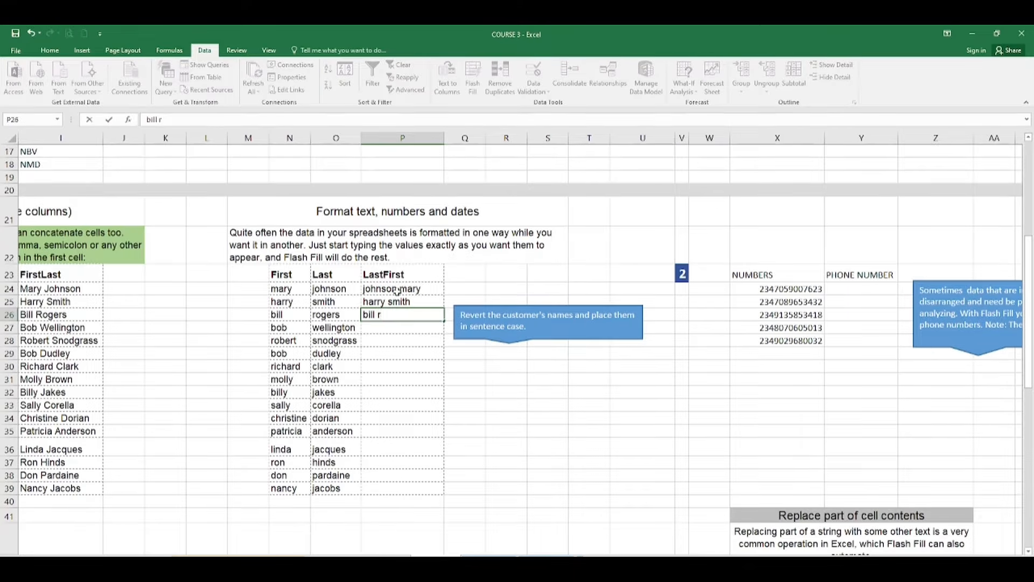
pyautogui.press('Return')
pyautogui.press('BackSpace')
pyautogui.press('BackSpace')
pyautogui.press('BackSpace')
pyautogui.press('BackSpace')
pyautogui.press('BackSpace')
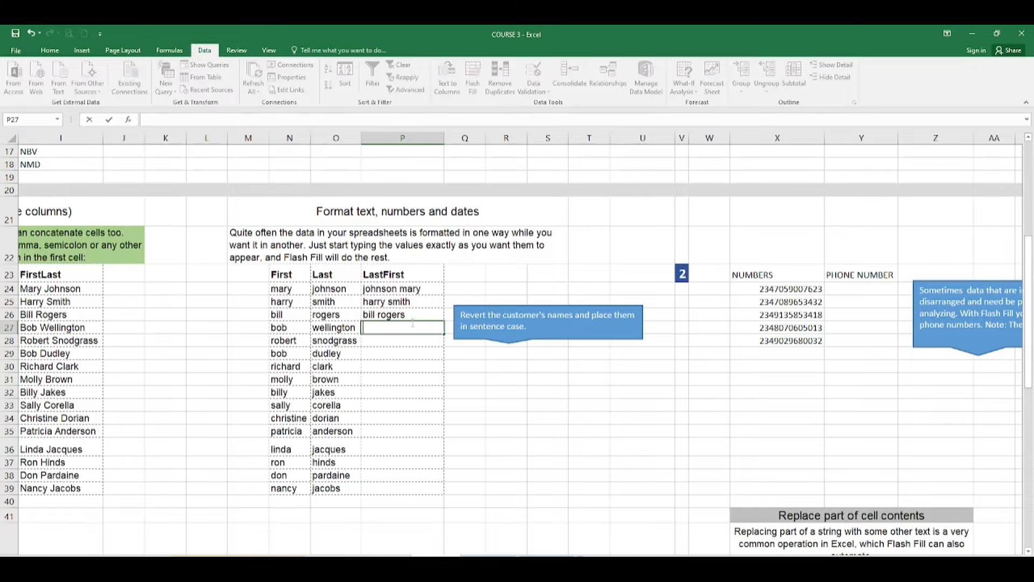
pyautogui.click(414, 314)
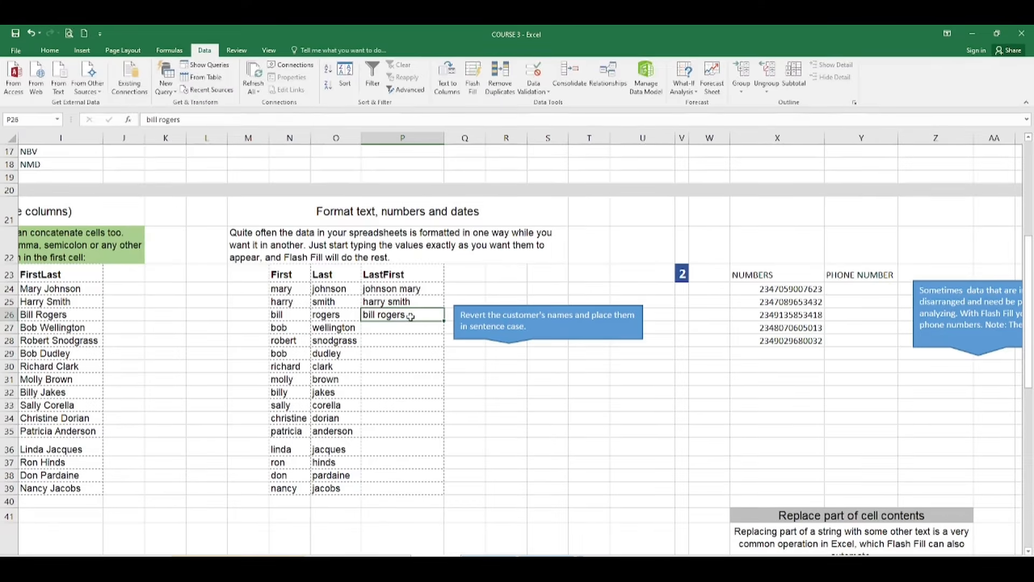
# Attempt Flash Fill on several LastFirst ranges, dismissing the no-pattern warnings
pyautogui.moveTo(410, 316); pyautogui.dragTo(421, 490)
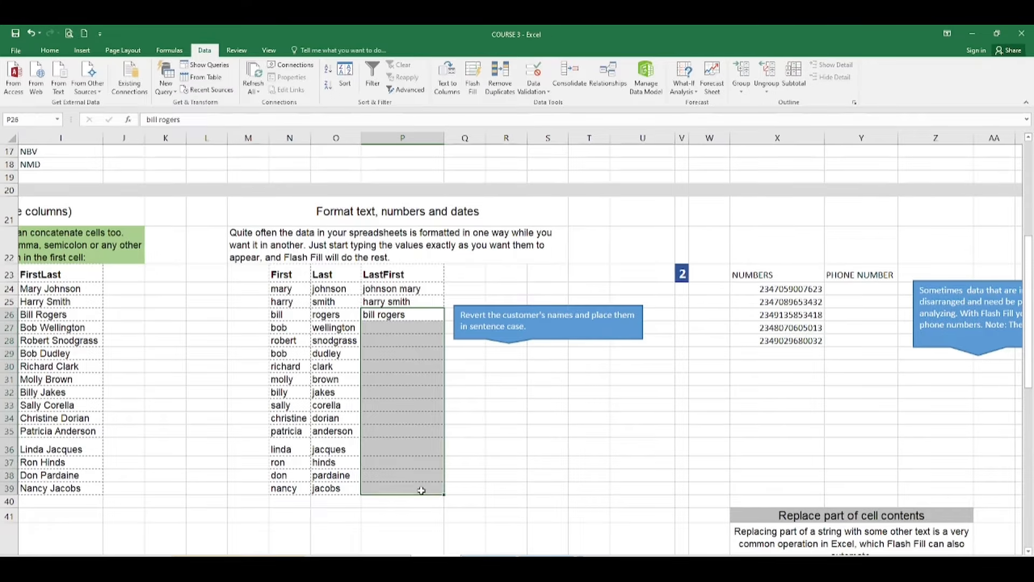
pyautogui.hotkey('ctrl', 'e')
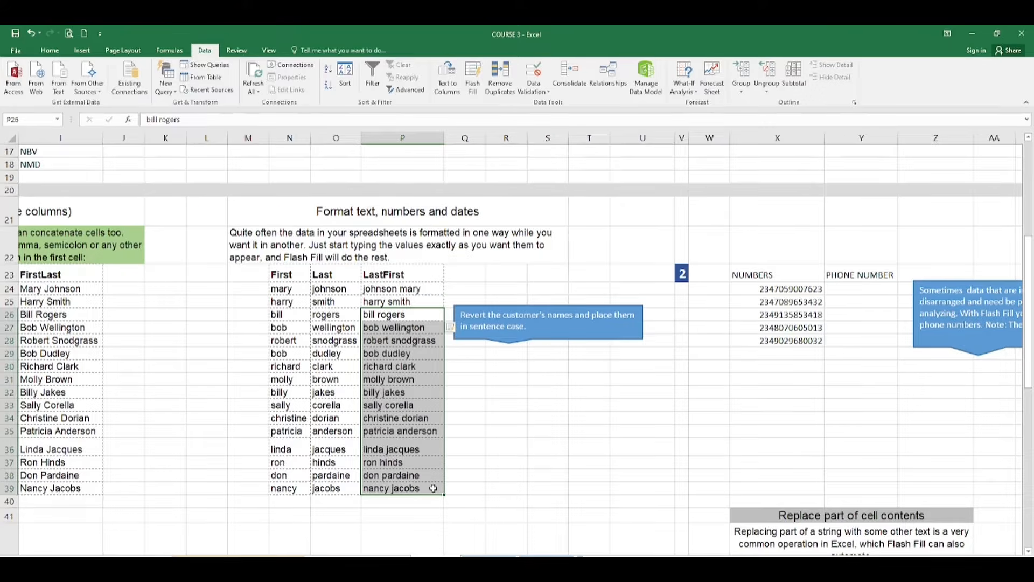
pyautogui.click(437, 487)
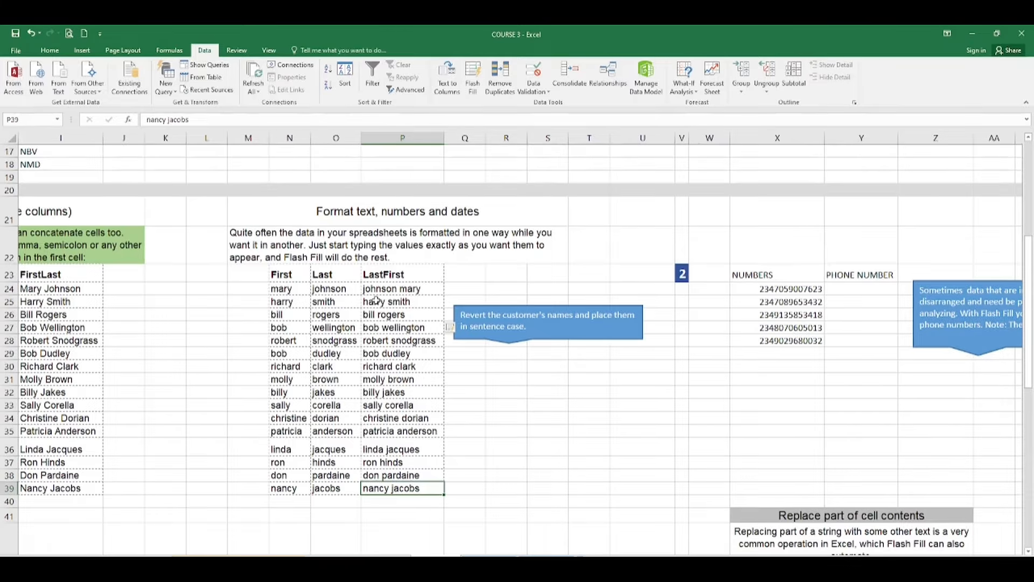
pyautogui.moveTo(376, 301); pyautogui.dragTo(414, 488)
pyautogui.hotkey('ctrl', 'e')
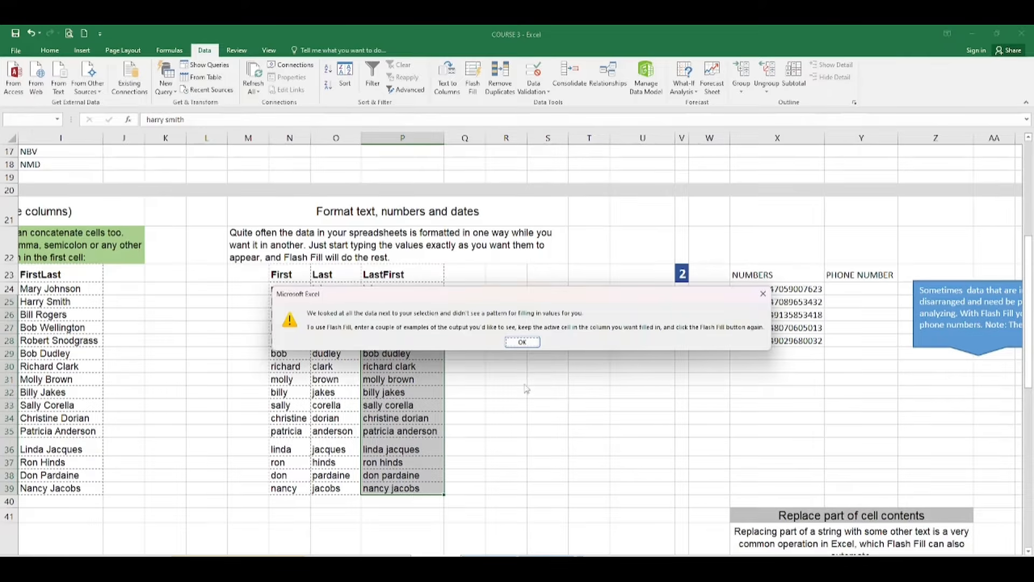
pyautogui.click(527, 343)
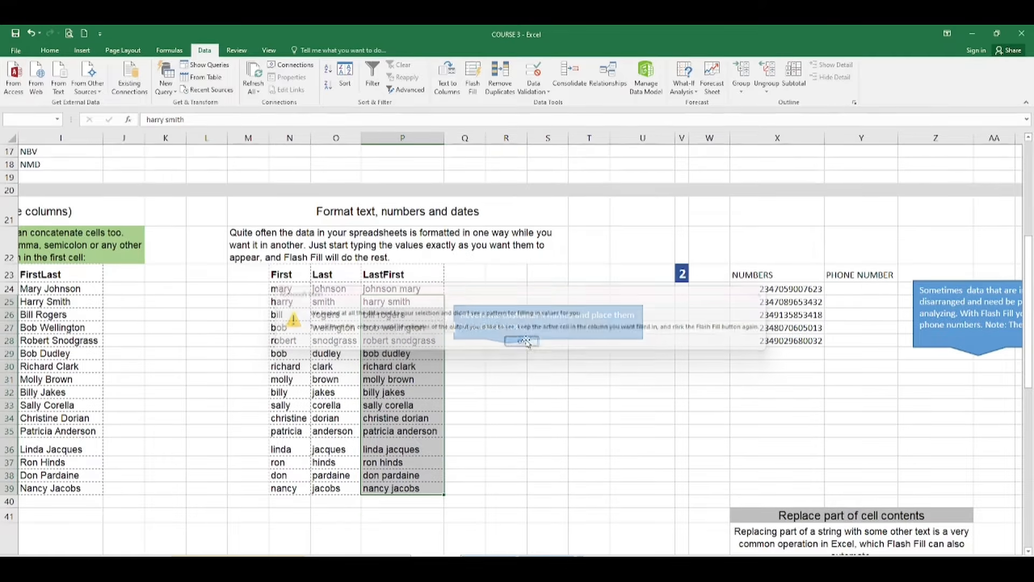
pyautogui.click(428, 368)
pyautogui.moveTo(372, 314); pyautogui.dragTo(430, 495)
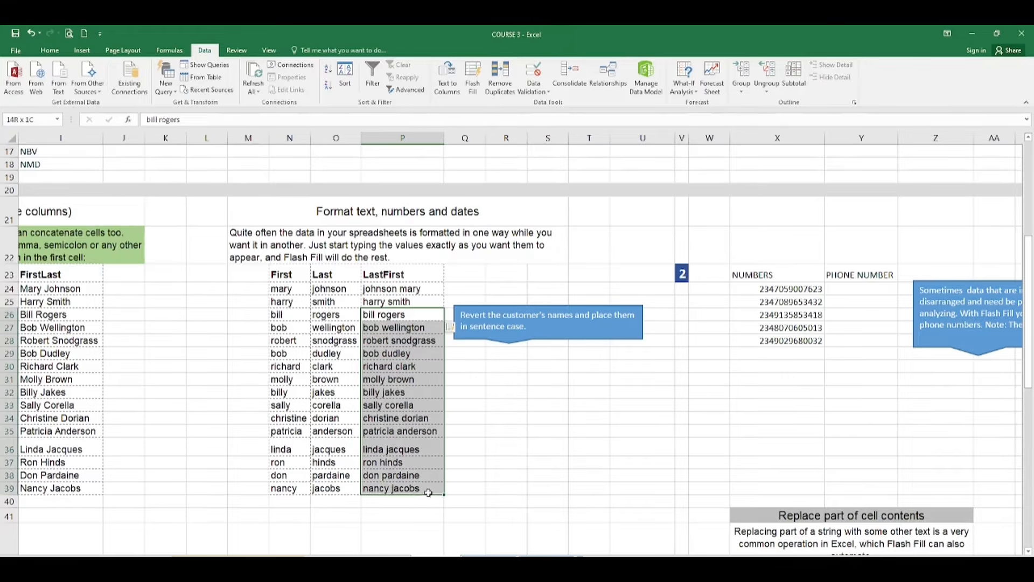
pyautogui.hotkey('ctrl', 'e')
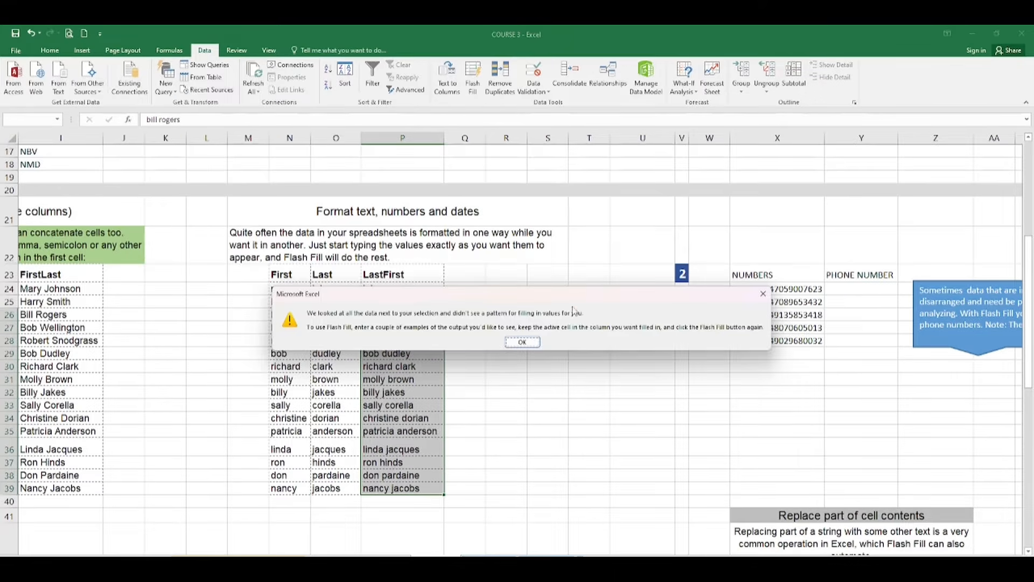
pyautogui.click(525, 342)
pyautogui.click(517, 398)
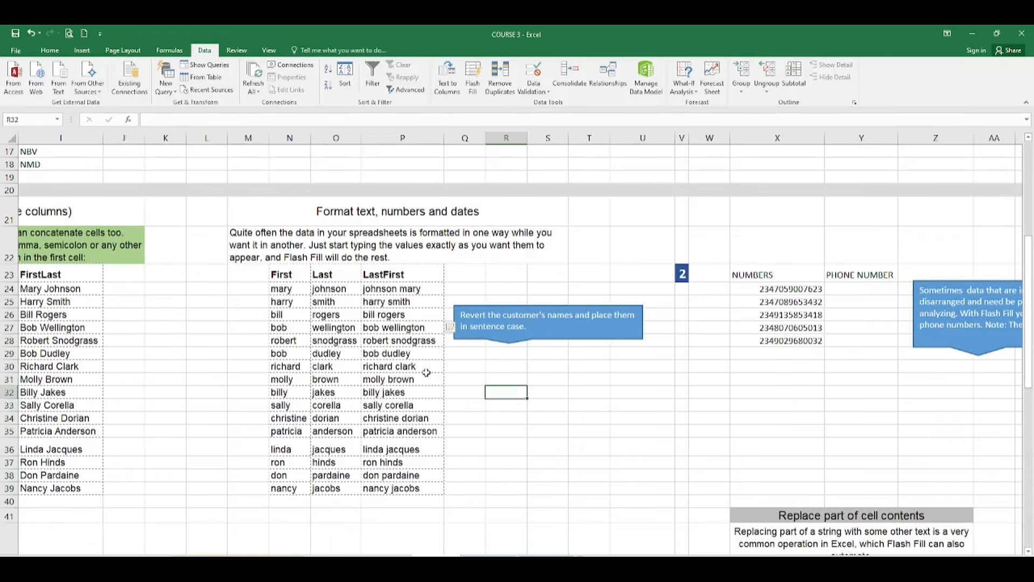
pyautogui.moveTo(367, 314); pyautogui.dragTo(435, 495)
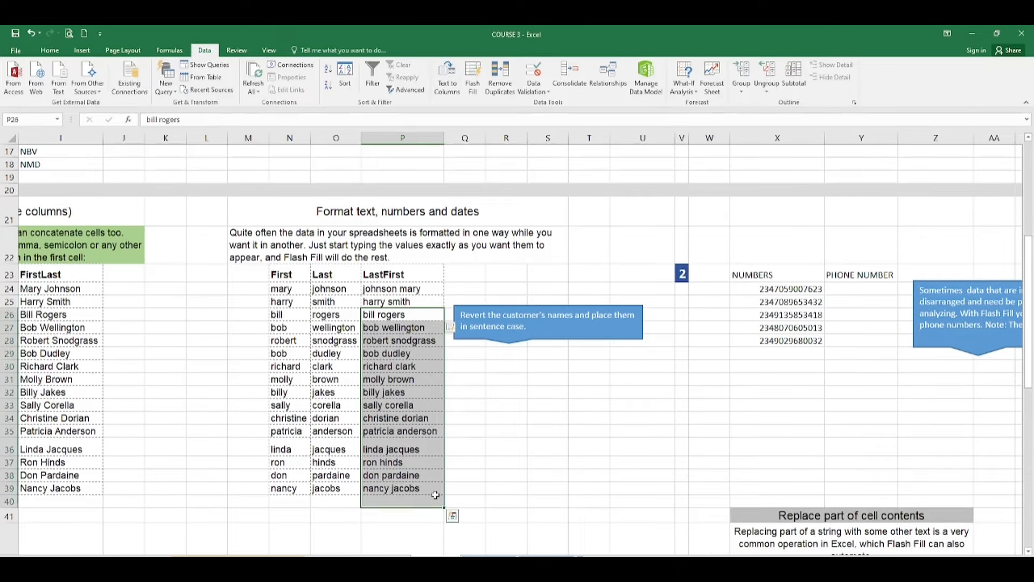
pyautogui.hotkey('ctrl', 'z')
pyautogui.click(502, 430)
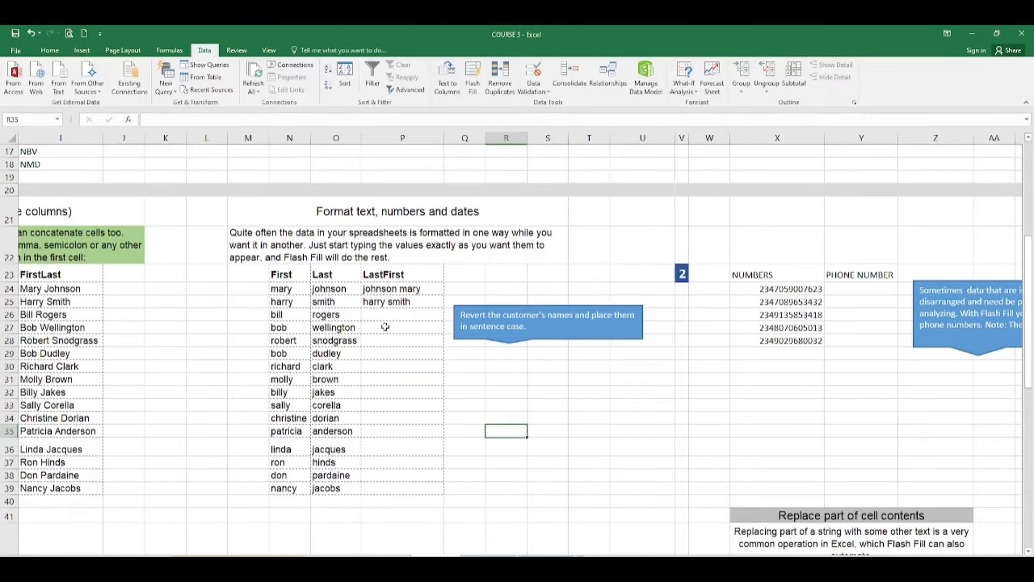
pyautogui.click(368, 303)
pyautogui.moveTo(368, 302); pyautogui.dragTo(434, 489)
pyautogui.hotkey('ctrl', 'e')
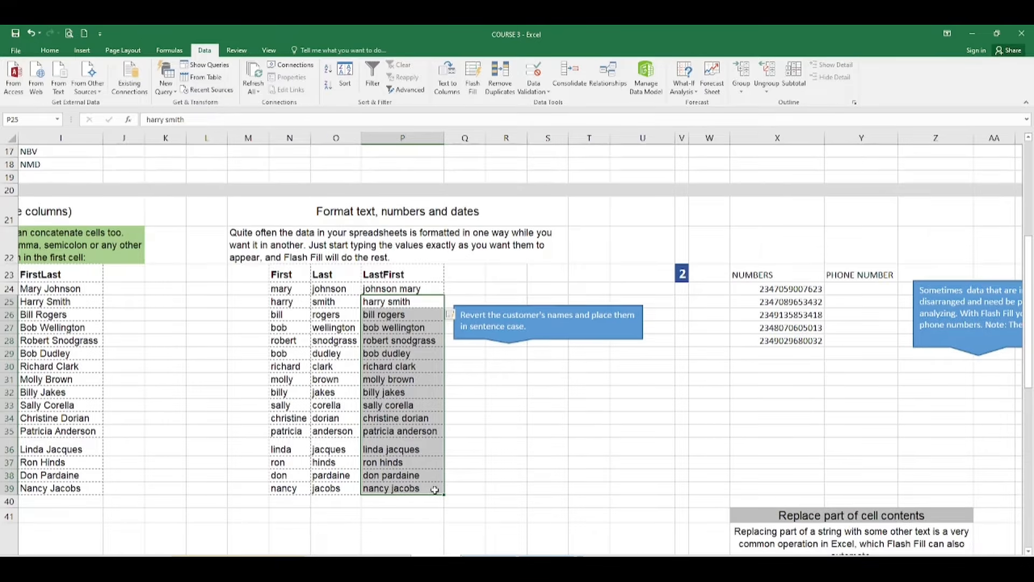
pyautogui.click(574, 467)
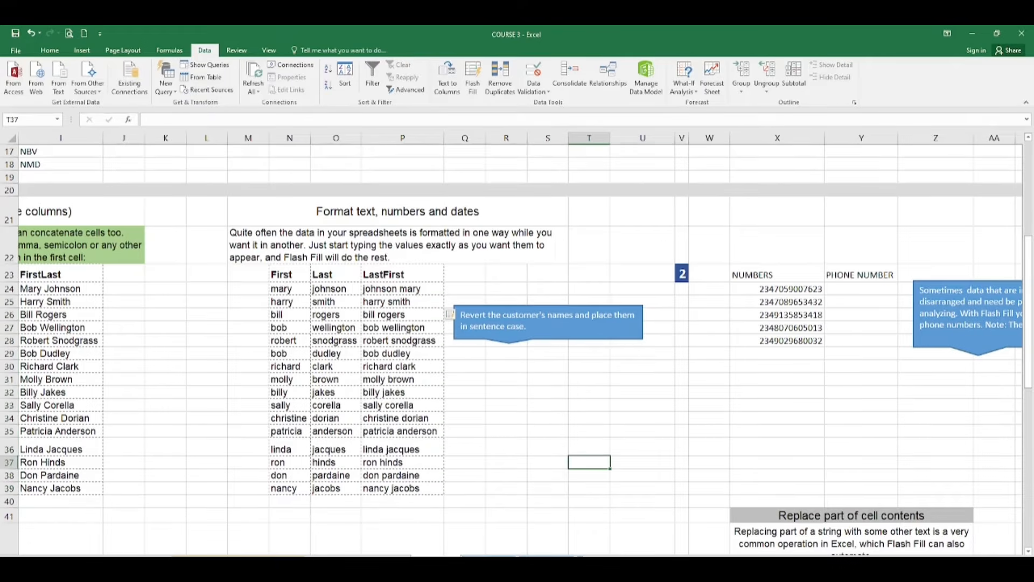
pyautogui.hscroll(2, 519, 343)
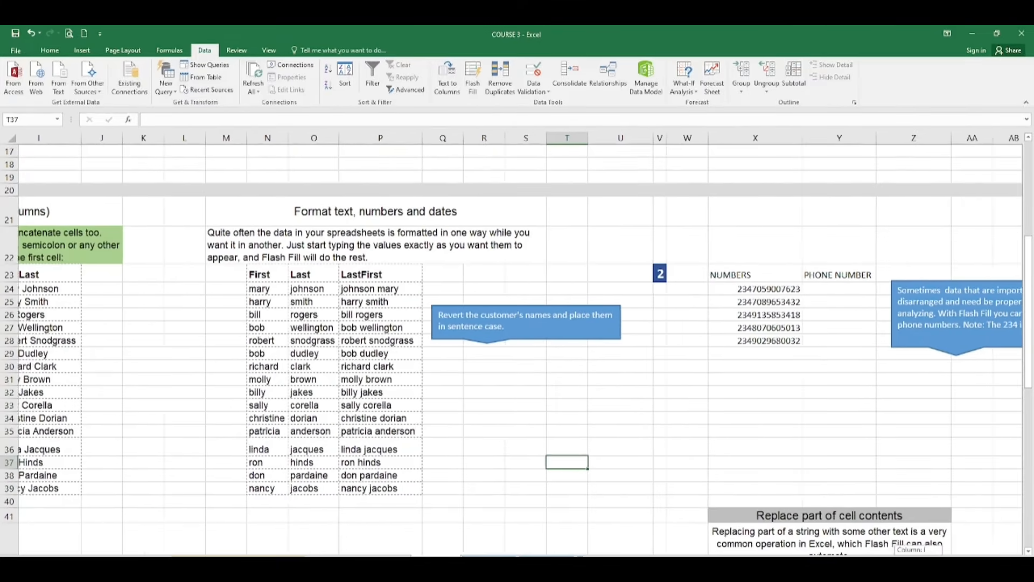
pyautogui.hscroll(1, 520, 343)
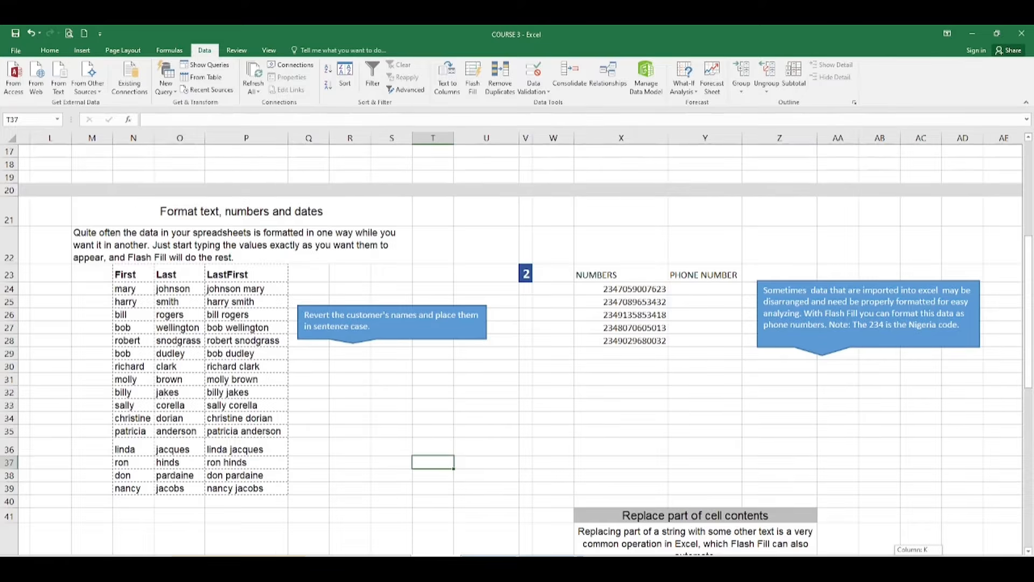
pyautogui.hscroll(1, 516, 343)
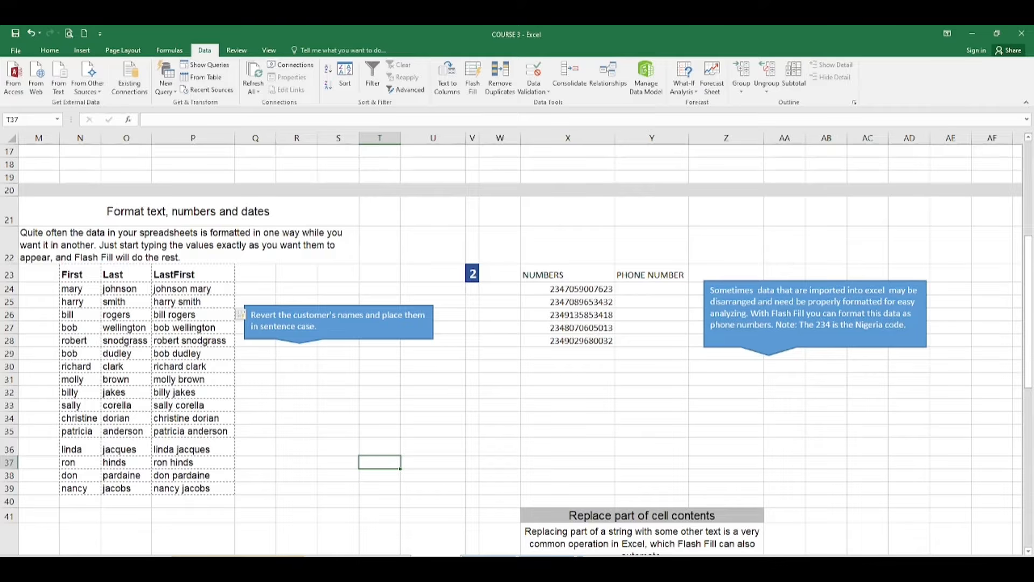
pyautogui.click(639, 289)
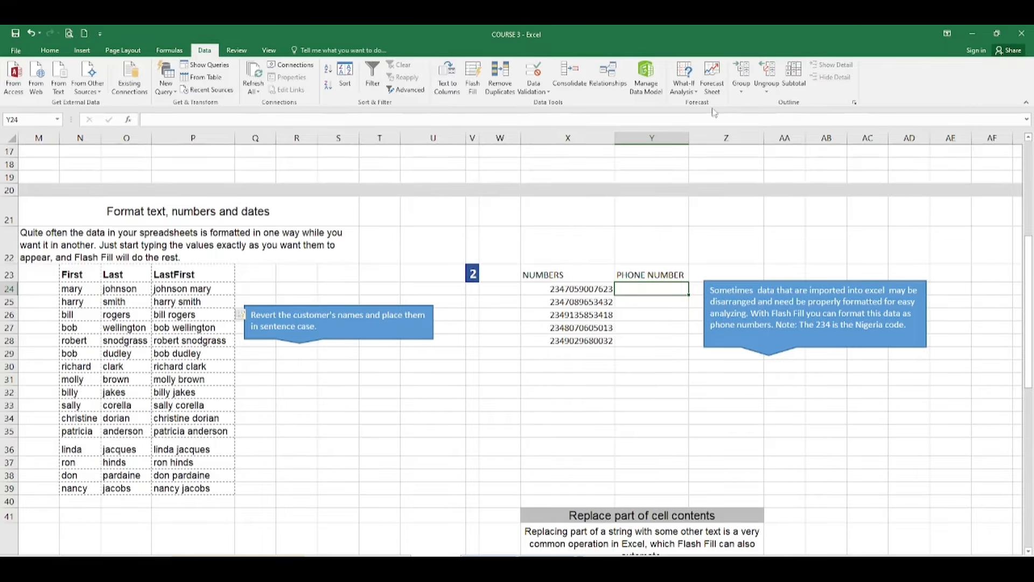
pyautogui.moveTo(689, 140); pyautogui.dragTo(694, 139)
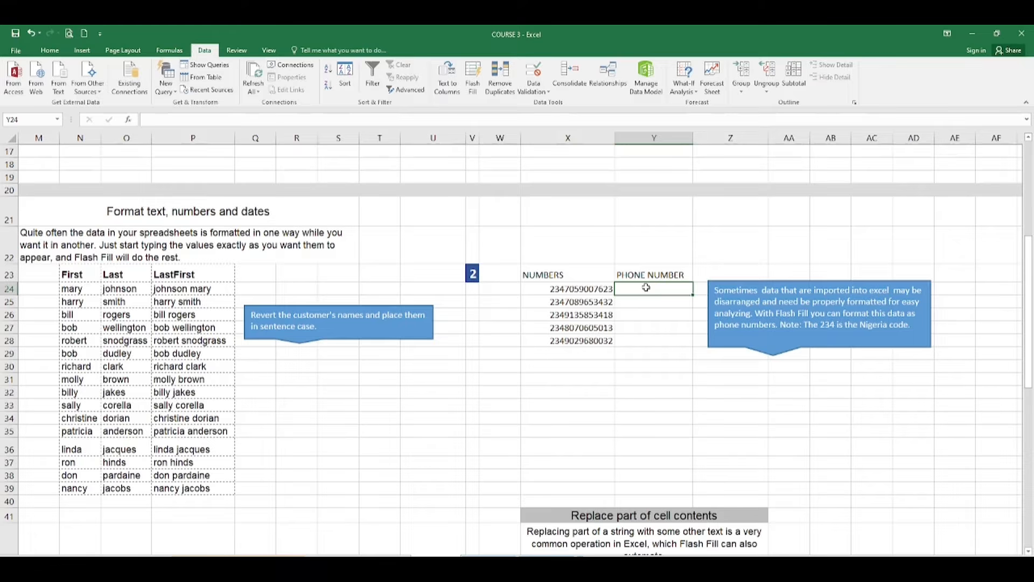
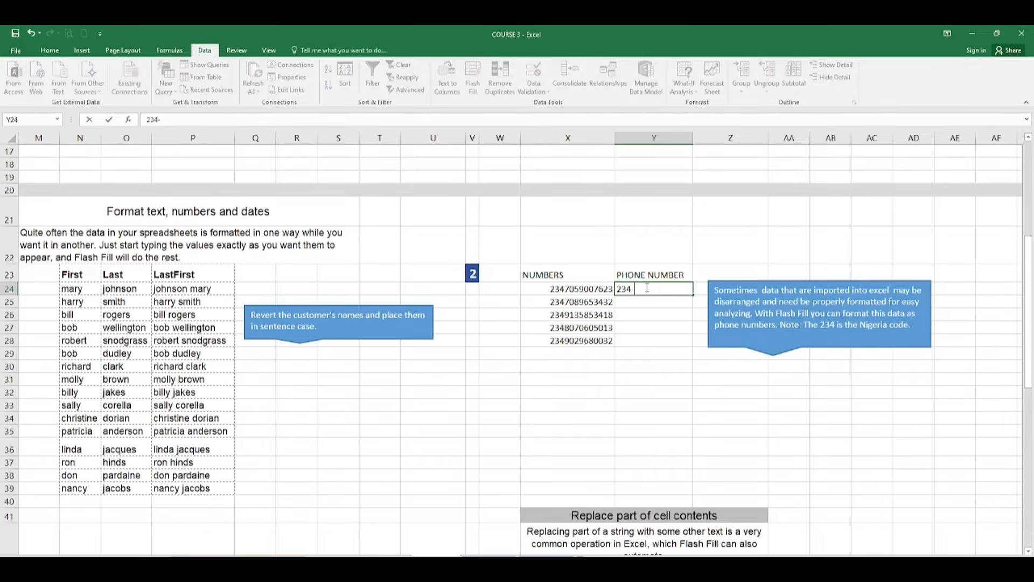
pyautogui.press('Return')
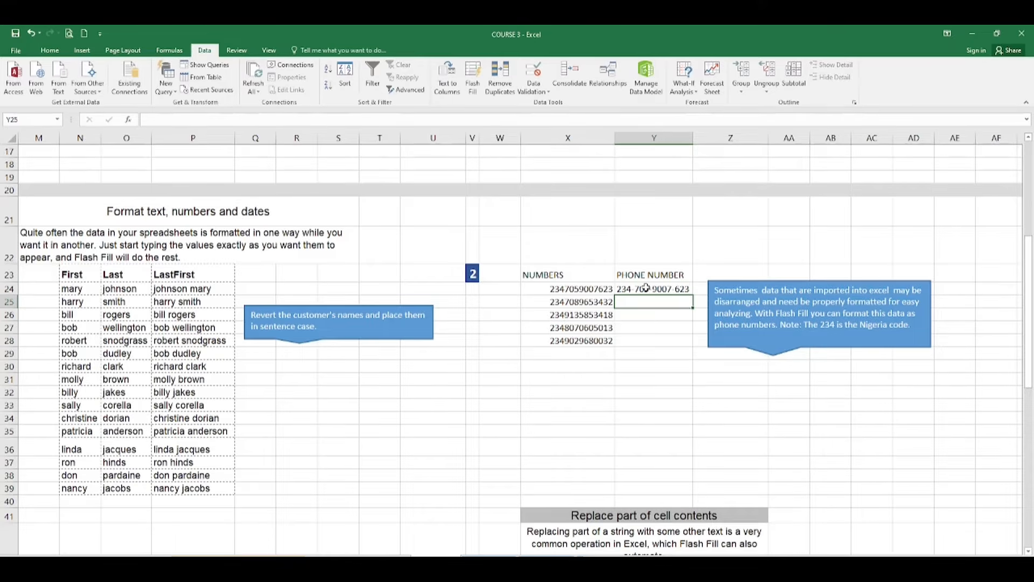
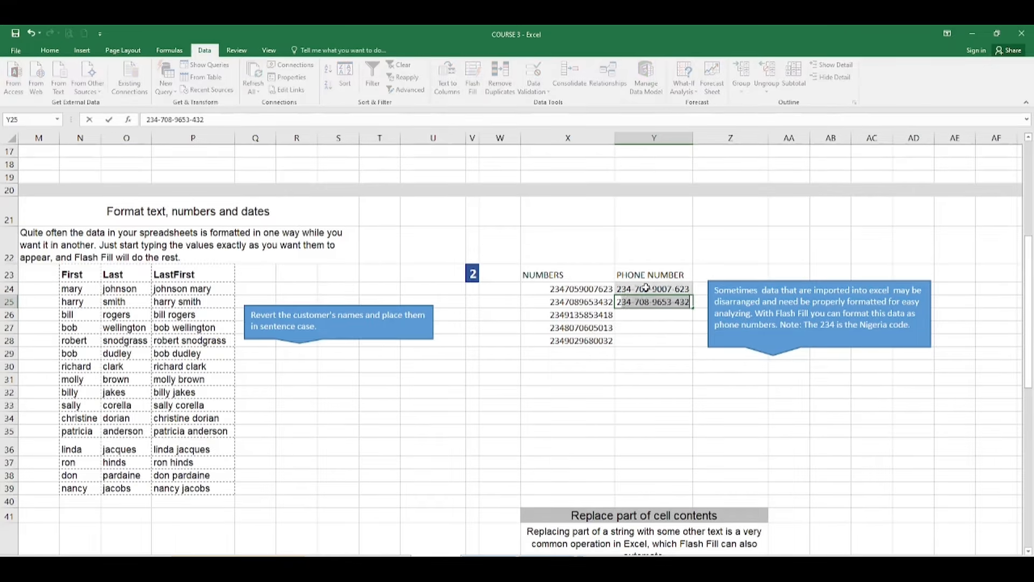
pyautogui.press('Return')
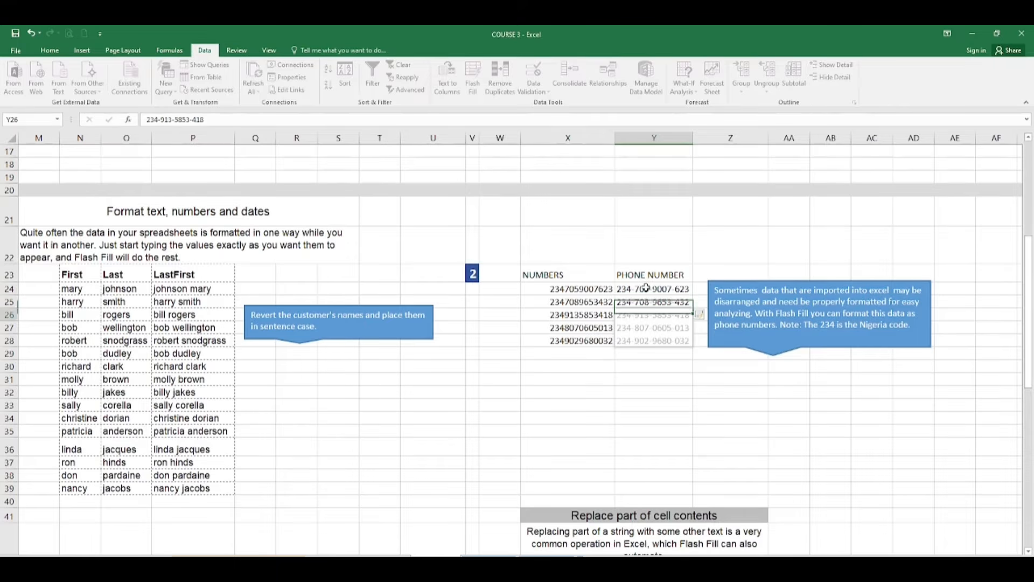
# Compare X24 with Y24 and move the explanatory callout below the phone table
pyautogui.click(578, 289)
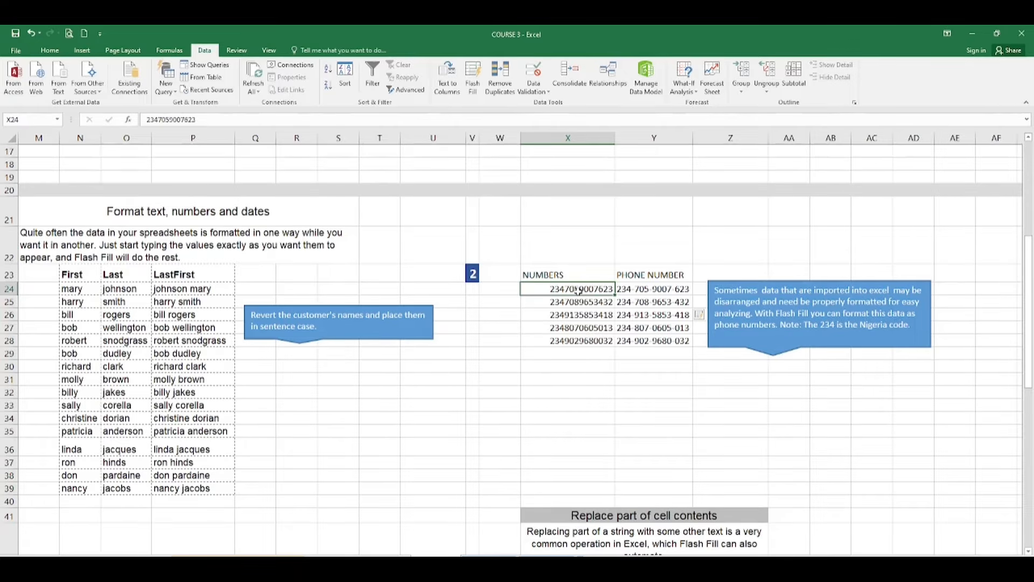
pyautogui.click(636, 290)
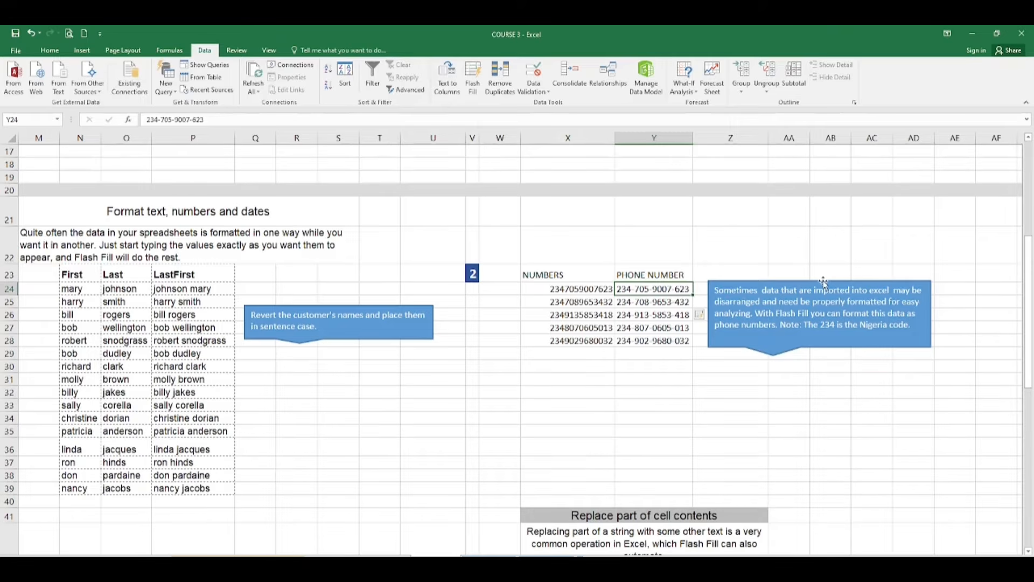
pyautogui.moveTo(824, 281); pyautogui.dragTo(838, 368)
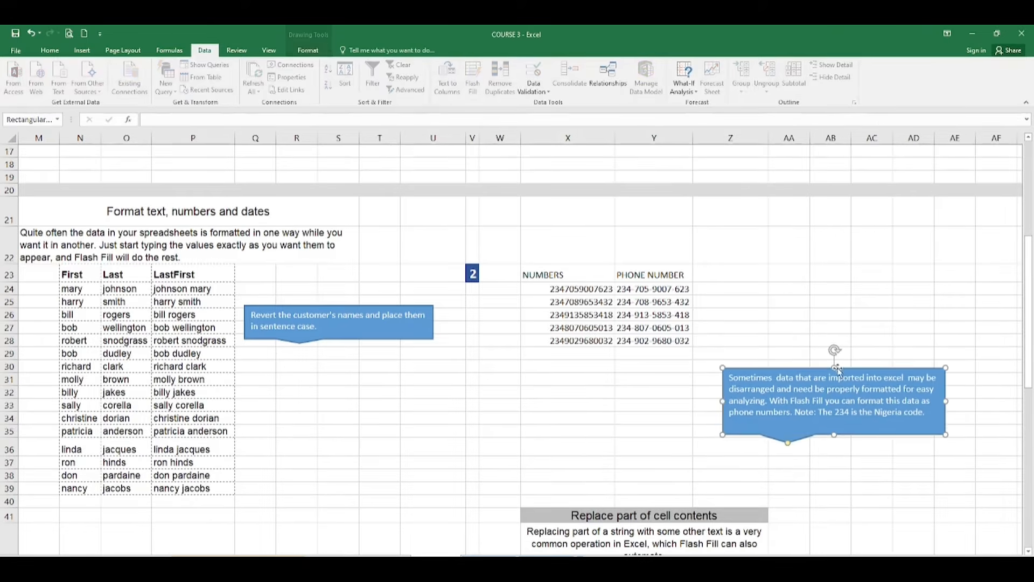
pyautogui.click(722, 290)
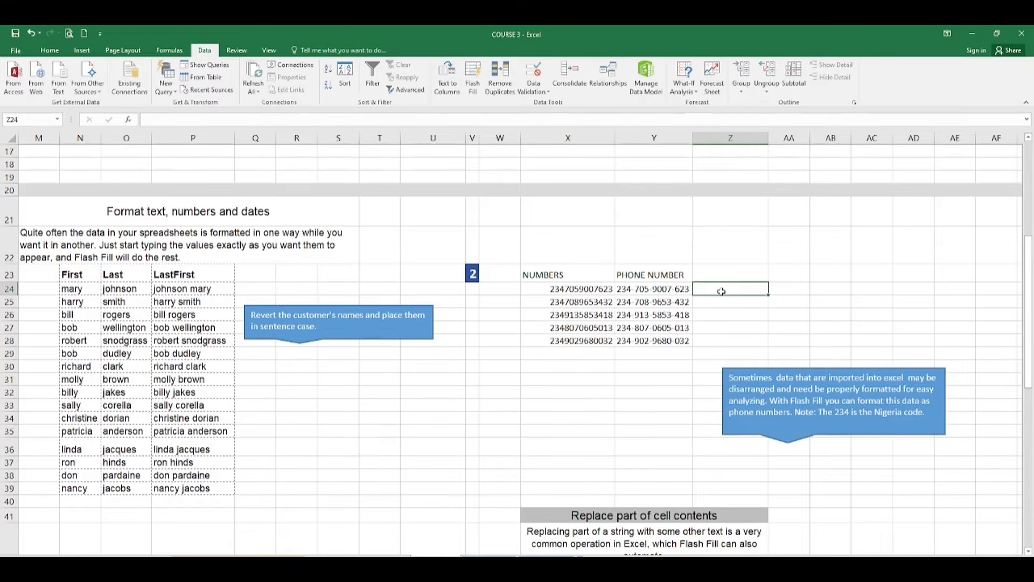
pyautogui.write('23')
pyautogui.press('BackSpace')
pyautogui.press('BackSpace')
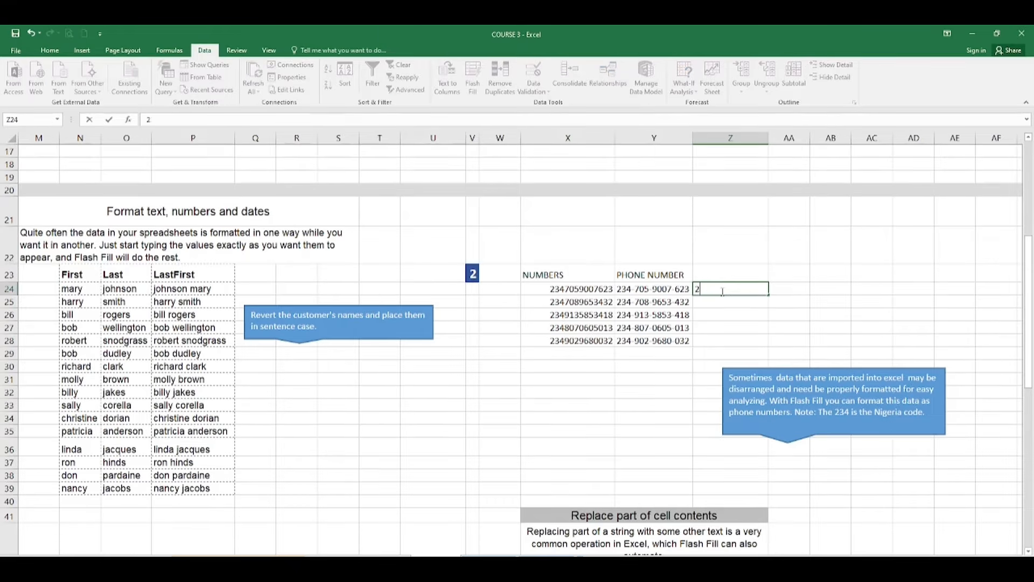
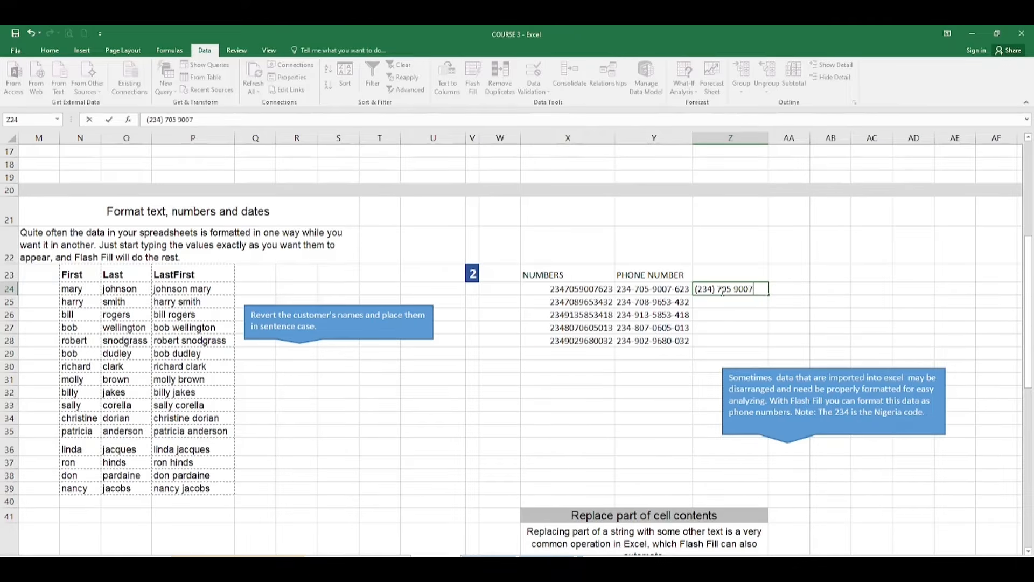
pyautogui.press('Return')
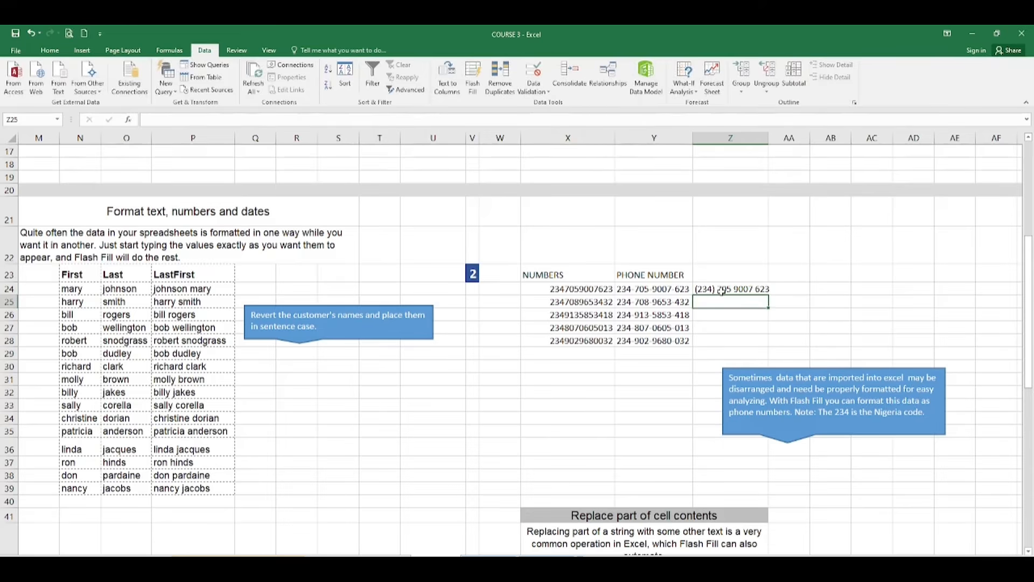
pyautogui.doubleClick(768, 138)
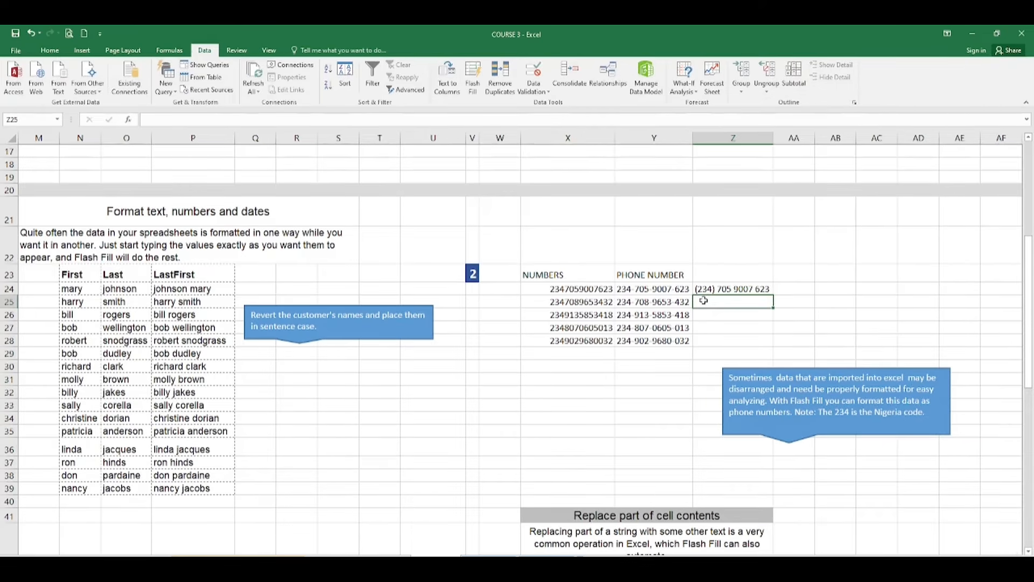
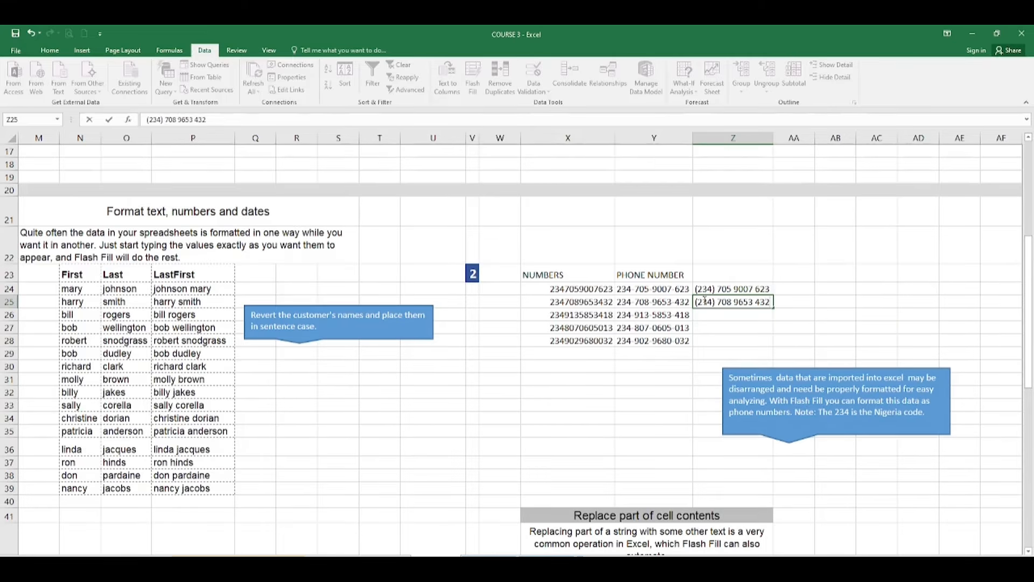
pyautogui.press('Return')
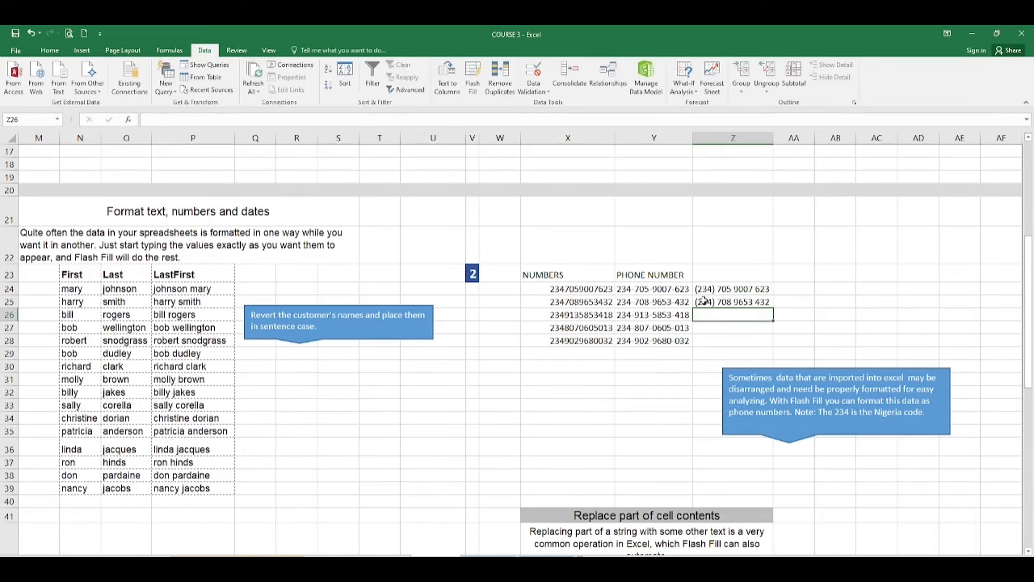
pyautogui.press('Return')
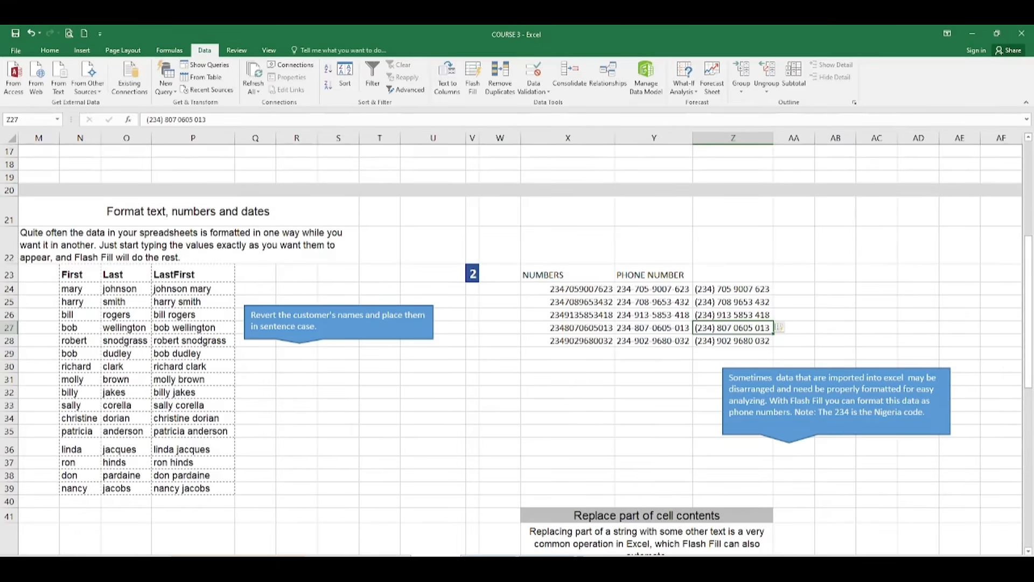
pyautogui.moveTo(850, 562); pyautogui.dragTo(754, 561)
# Drag the sentence-case note box up and right, beside the phone number table
pyautogui.click(1018, 562)
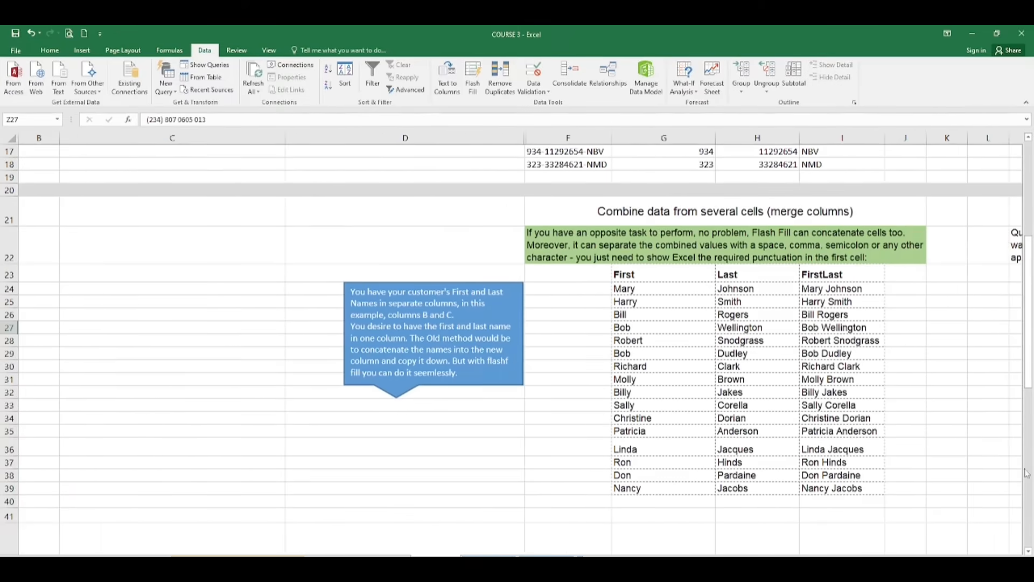
pyautogui.moveTo(1030, 380); pyautogui.dragTo(1030, 403)
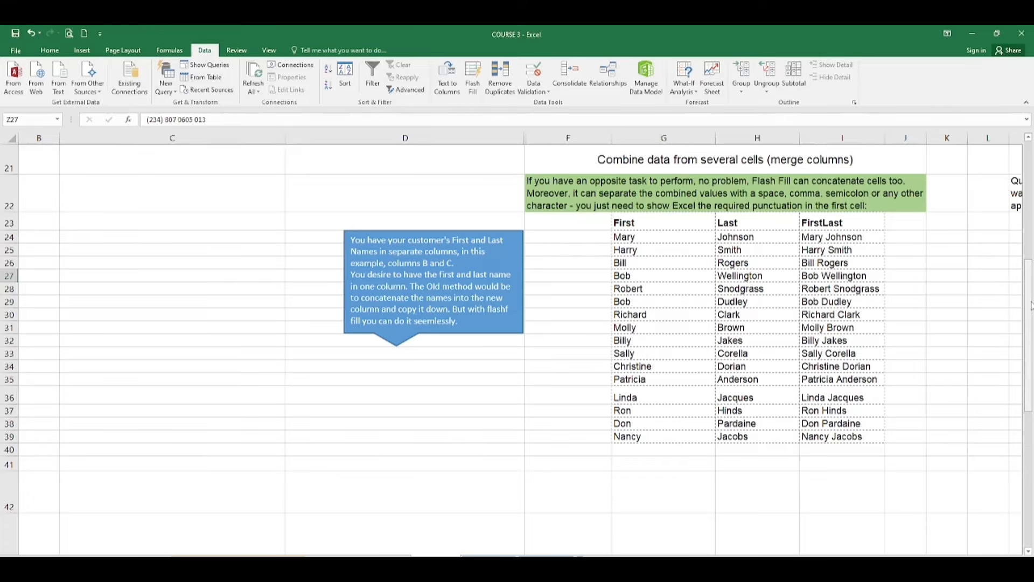
pyautogui.moveTo(1031, 305); pyautogui.dragTo(1027, 285)
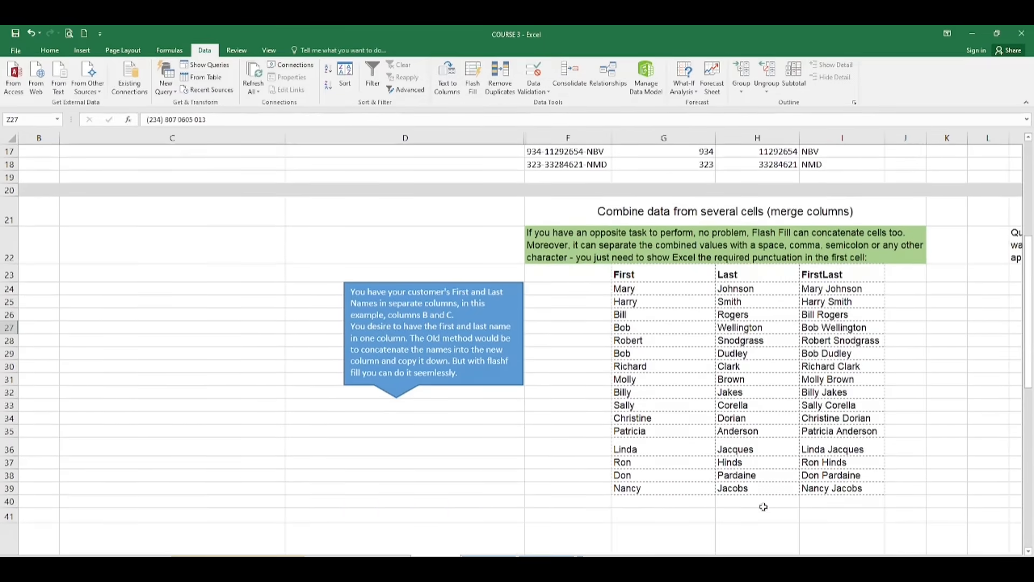
pyautogui.moveTo(767, 562); pyautogui.dragTo(776, 561)
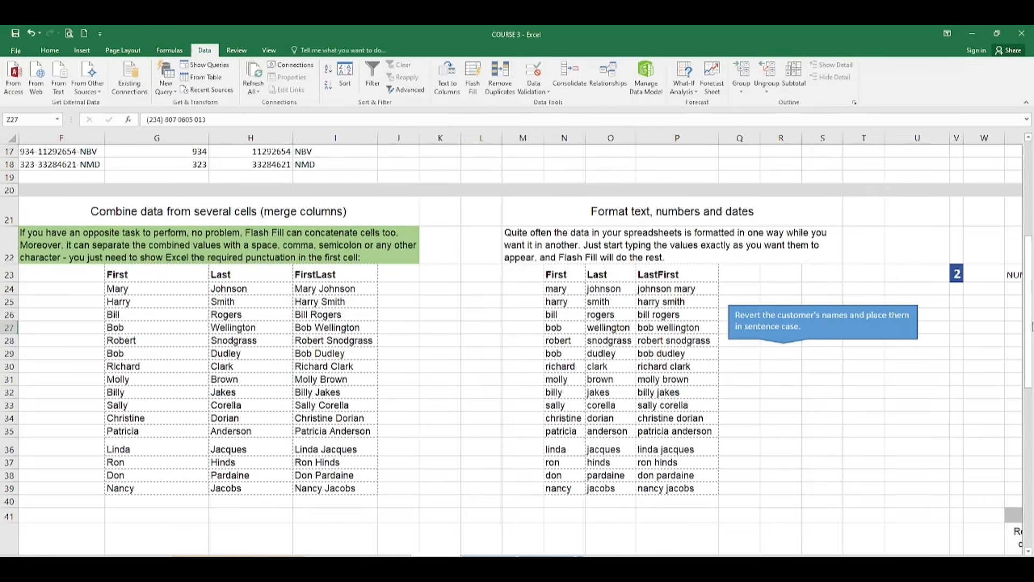
pyautogui.moveTo(1031, 323); pyautogui.dragTo(1030, 344)
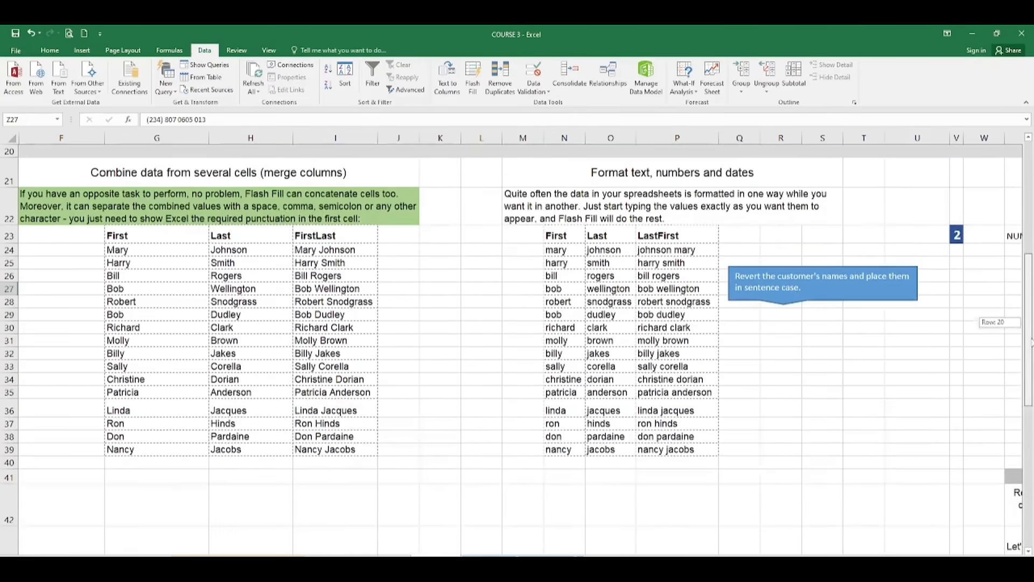
pyautogui.doubleClick(842, 273)
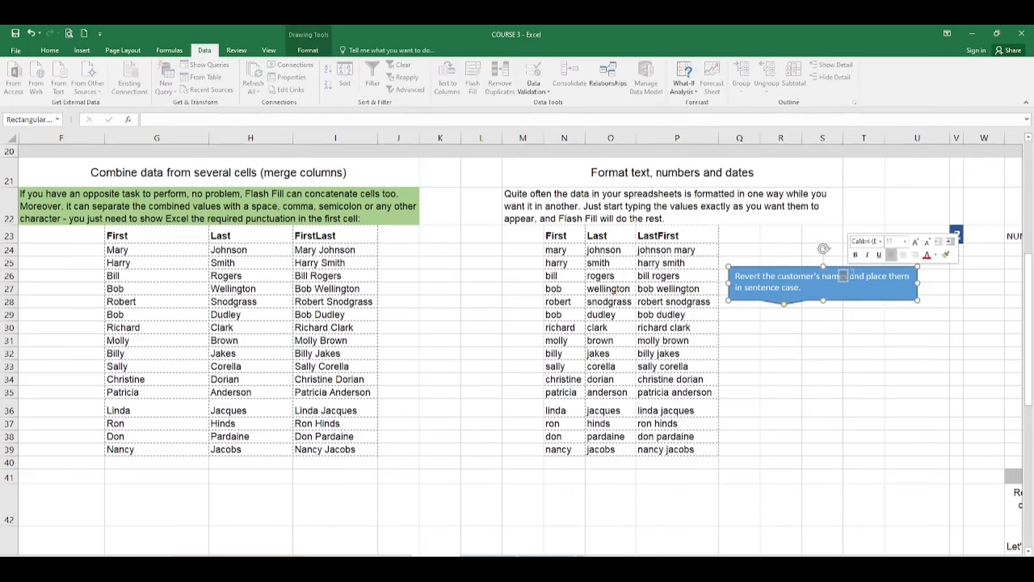
pyautogui.click(873, 301)
pyautogui.moveTo(872, 300)
pyautogui.mouseDown()
pyautogui.moveTo(915, 283)
pyautogui.moveTo(1026, 269)
pyautogui.moveTo(894, 231)
pyautogui.moveTo(719, 223)
pyautogui.mouseUp()
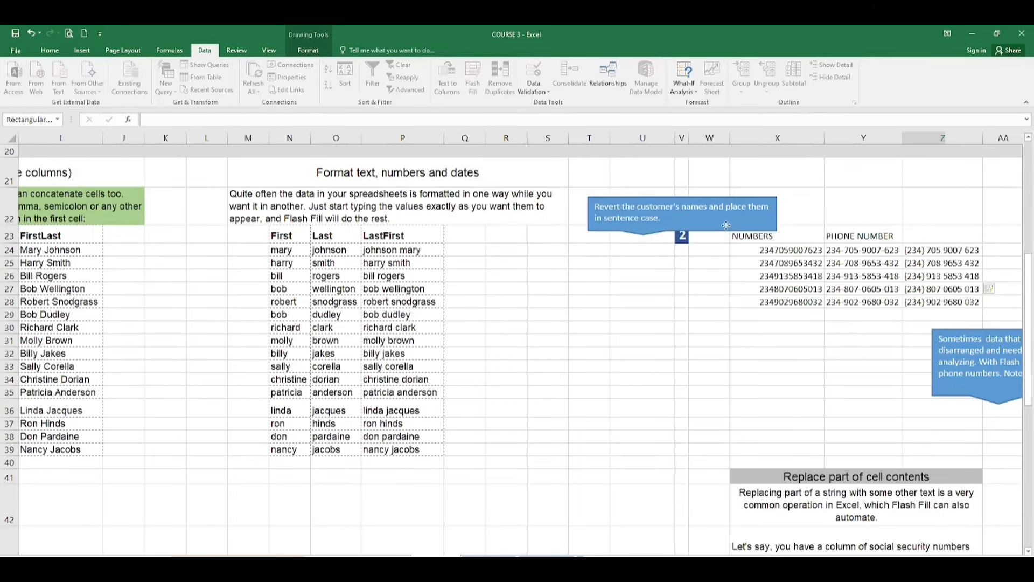
pyautogui.click(464, 235)
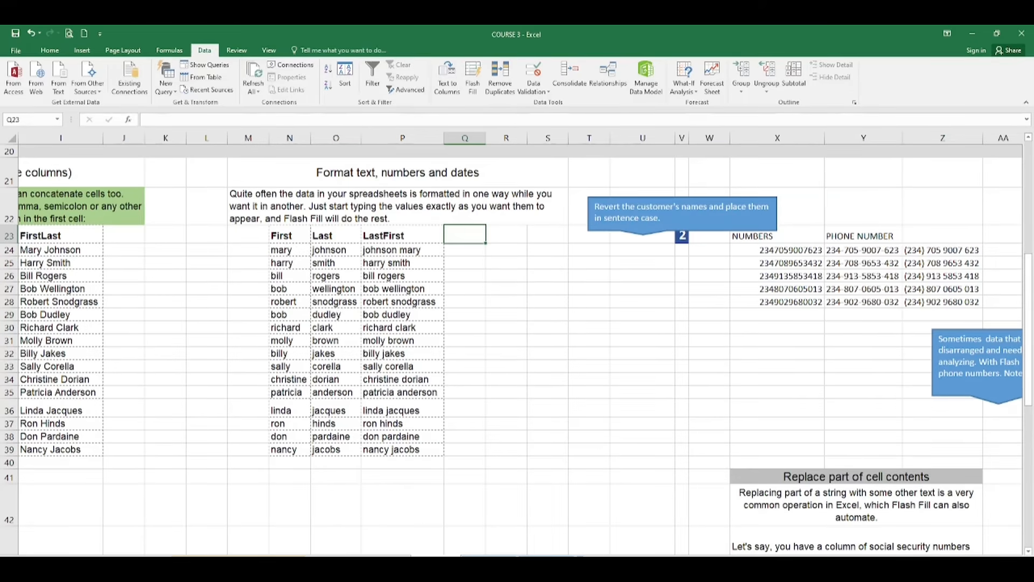
pyautogui.hscroll(5, 1014, 552)
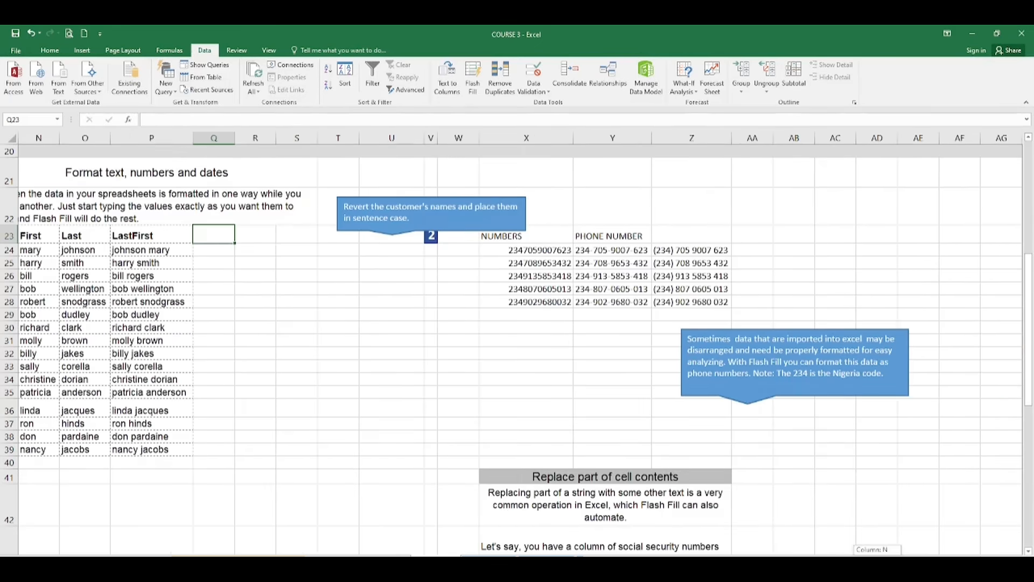
pyautogui.hscroll(5, 1015, 552)
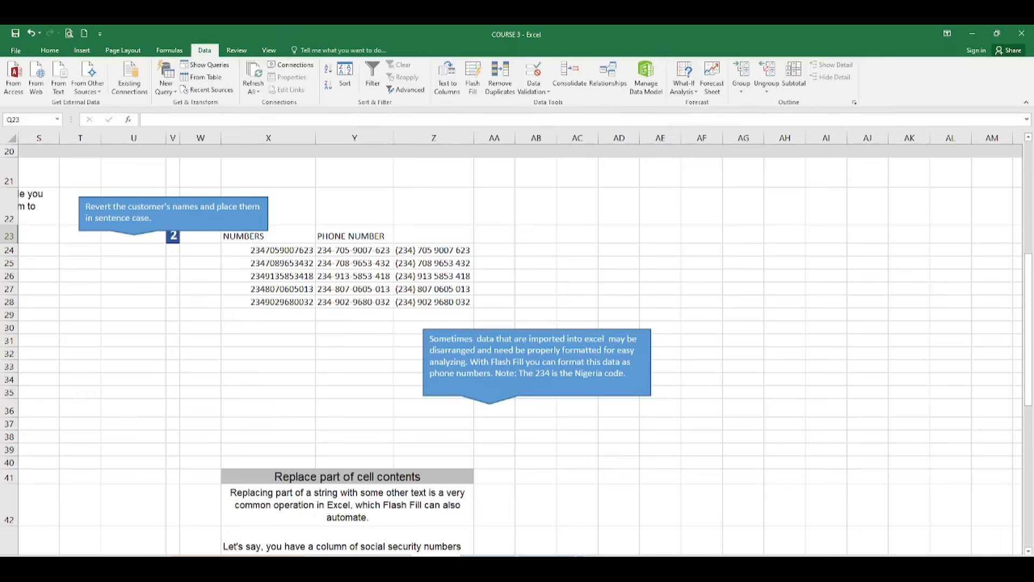
pyautogui.hscroll(-11, 520, 343)
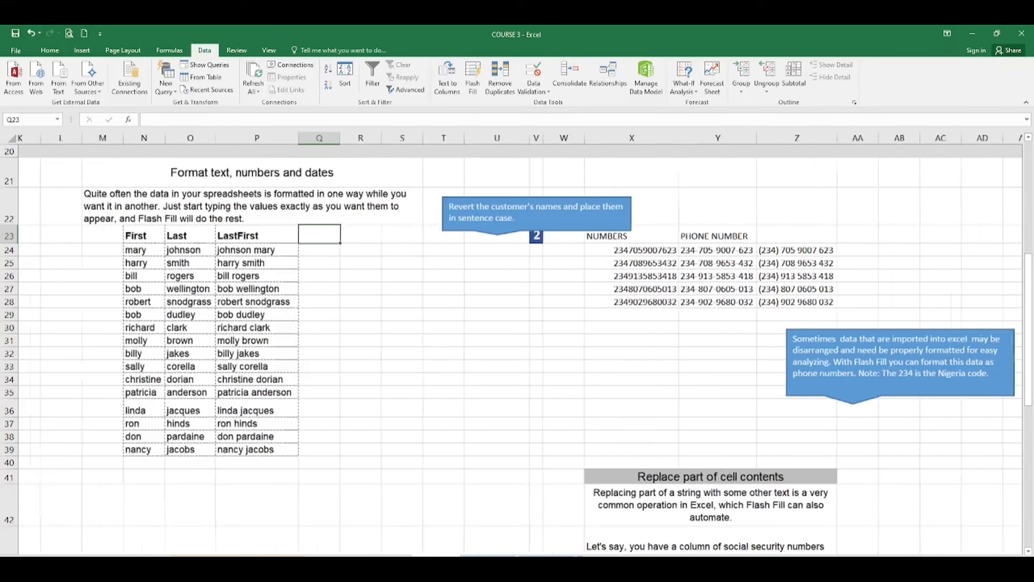
pyautogui.hscroll(-4, 520, 343)
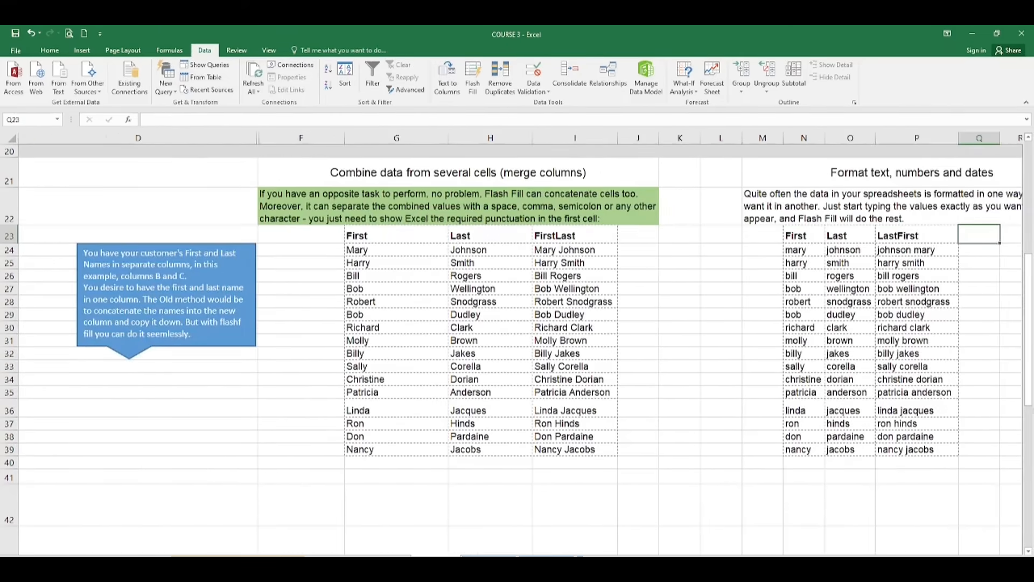
pyautogui.scroll(-8, 520, 344)
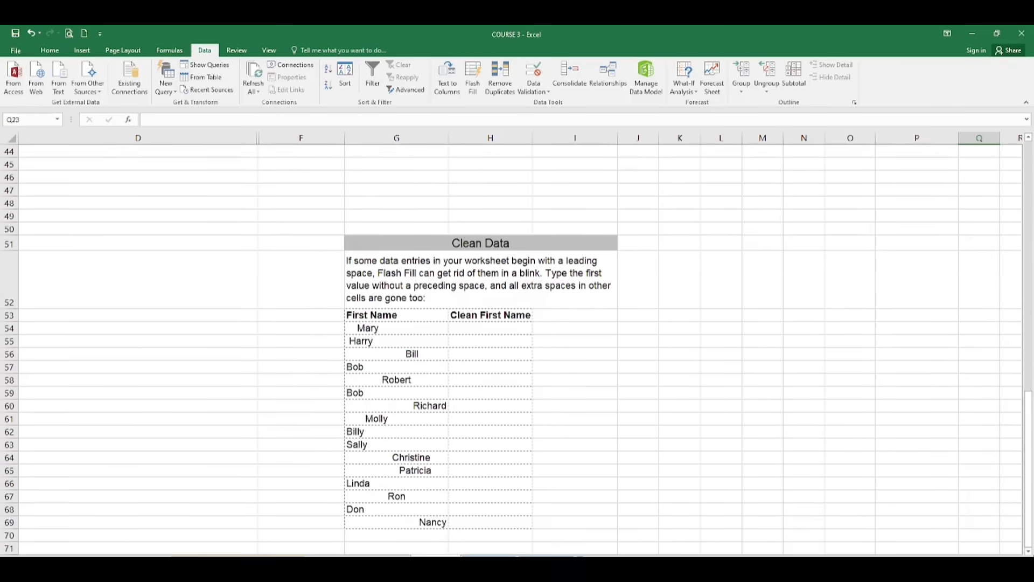
pyautogui.hscroll(7, 520, 344)
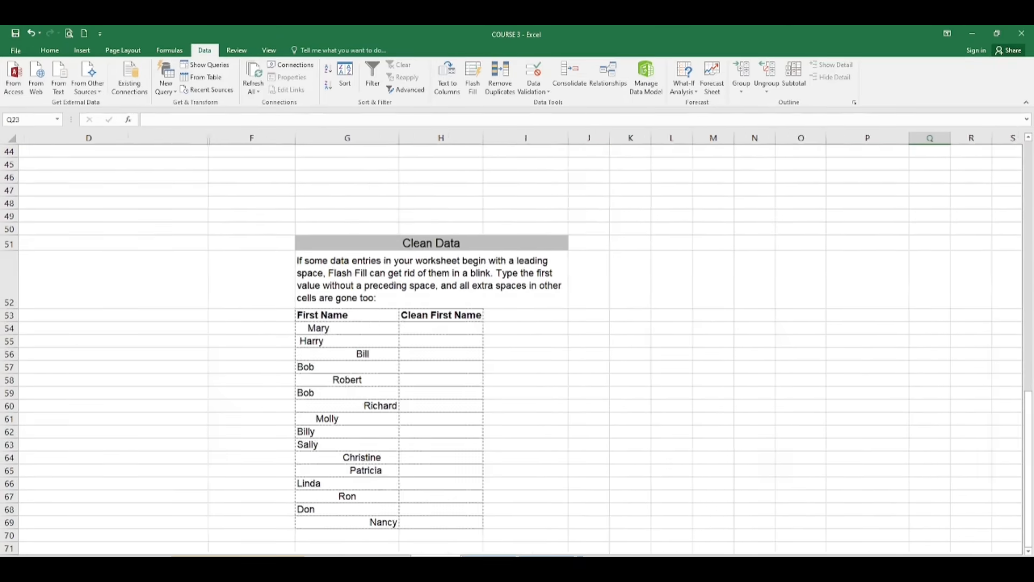
pyautogui.hscroll(2, 521, 343)
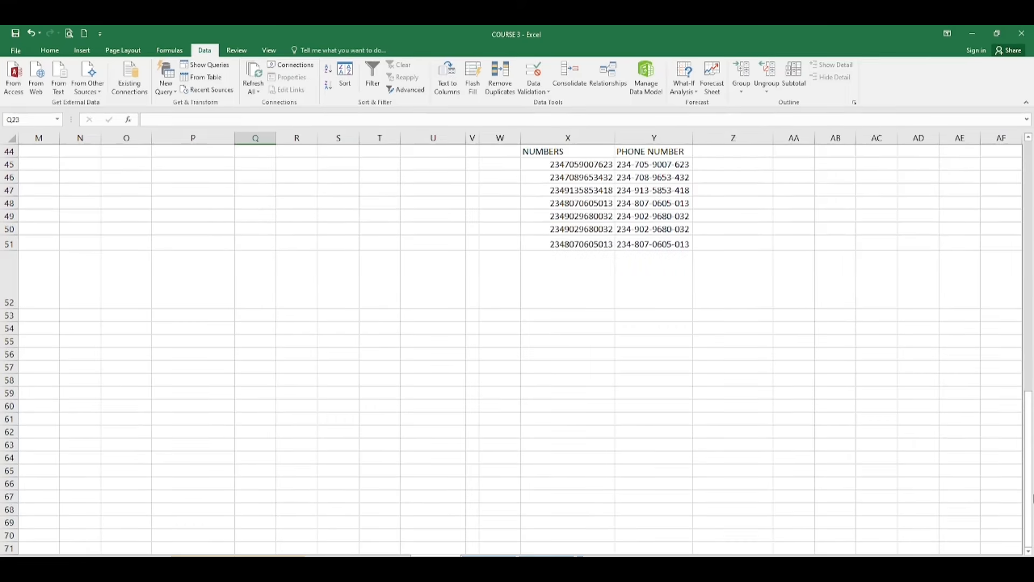
pyautogui.click(1029, 353)
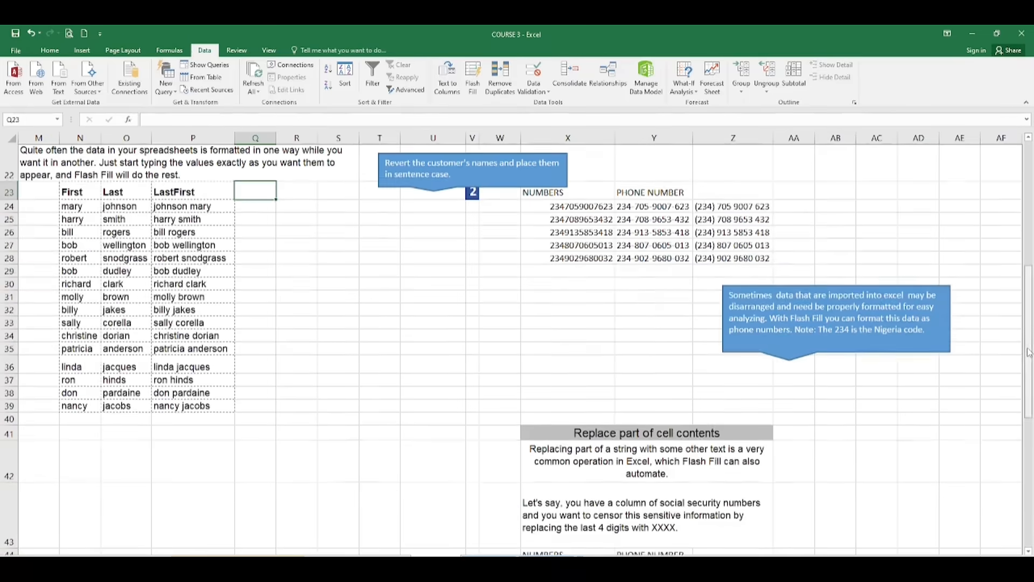
pyautogui.moveTo(1030, 336); pyautogui.dragTo(1032, 397)
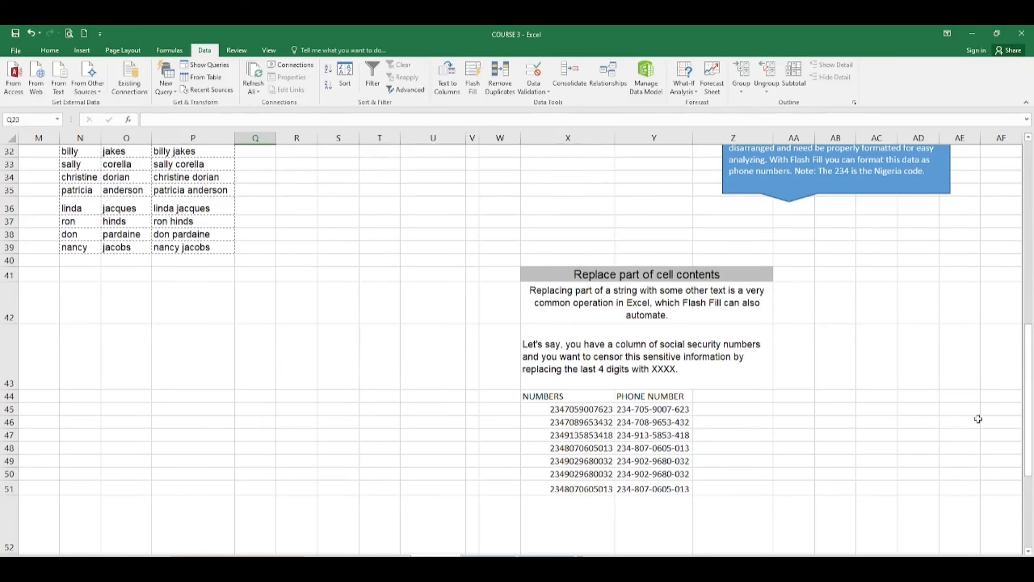
# Undo the old phone entries and enter the example 234705900XXXX in Y45
pyautogui.hotkey('ctrl', 'z')
pyautogui.click(645, 408)
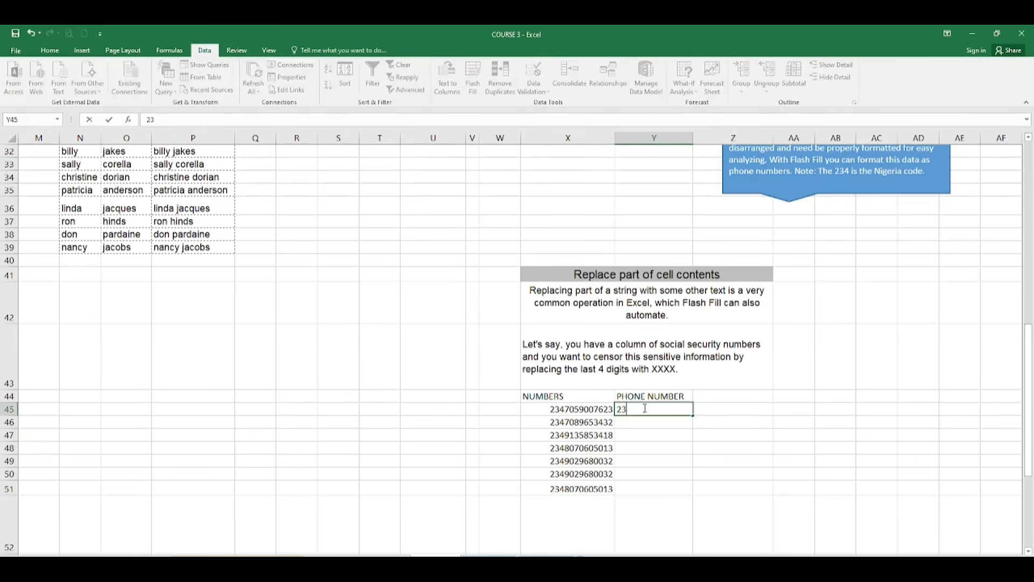
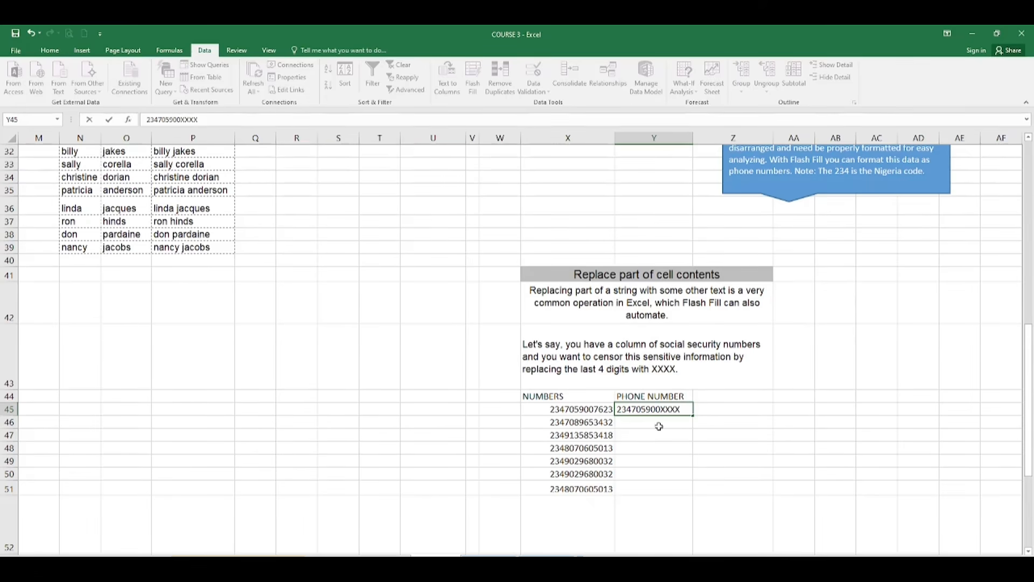
pyautogui.press('Return')
# Flash Fill the remaining PHONE NUMBER cells from Y46 with their first nine digits plus XXXX
pyautogui.click(672, 410)
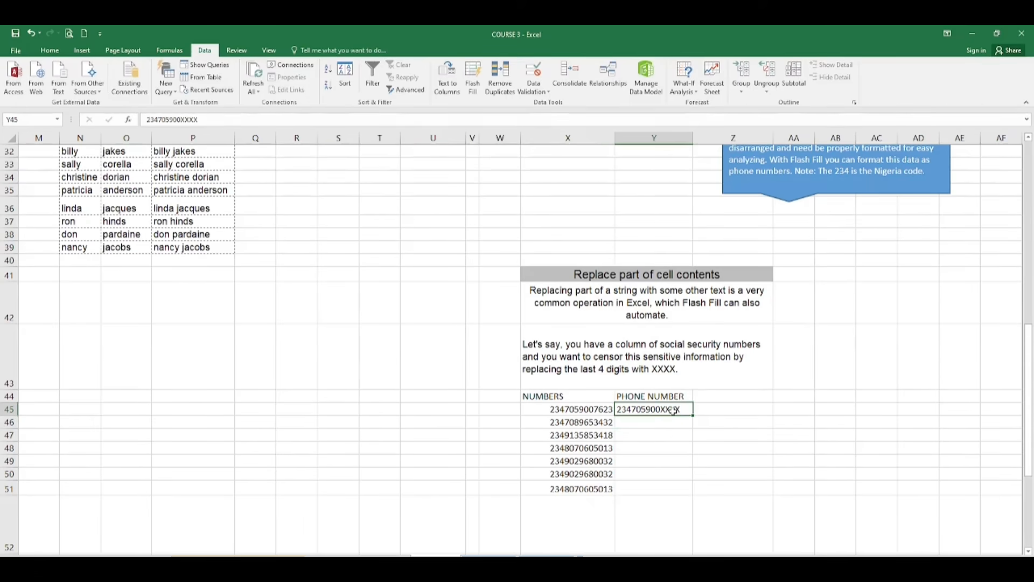
pyautogui.press('Return')
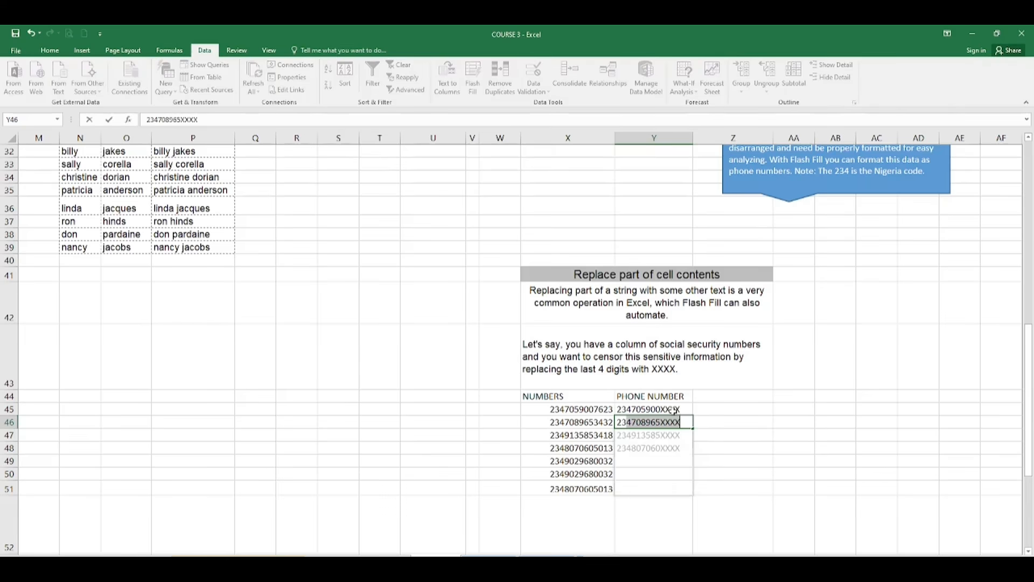
pyautogui.press('Return')
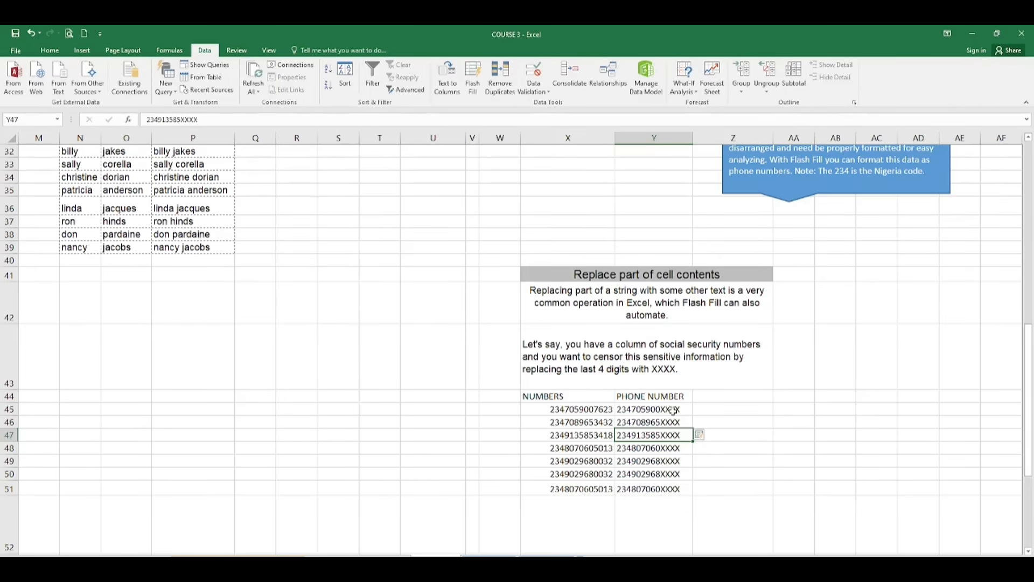
# Deselect the table and scroll around the sheet to review the masked numbers
pyautogui.click(905, 395)
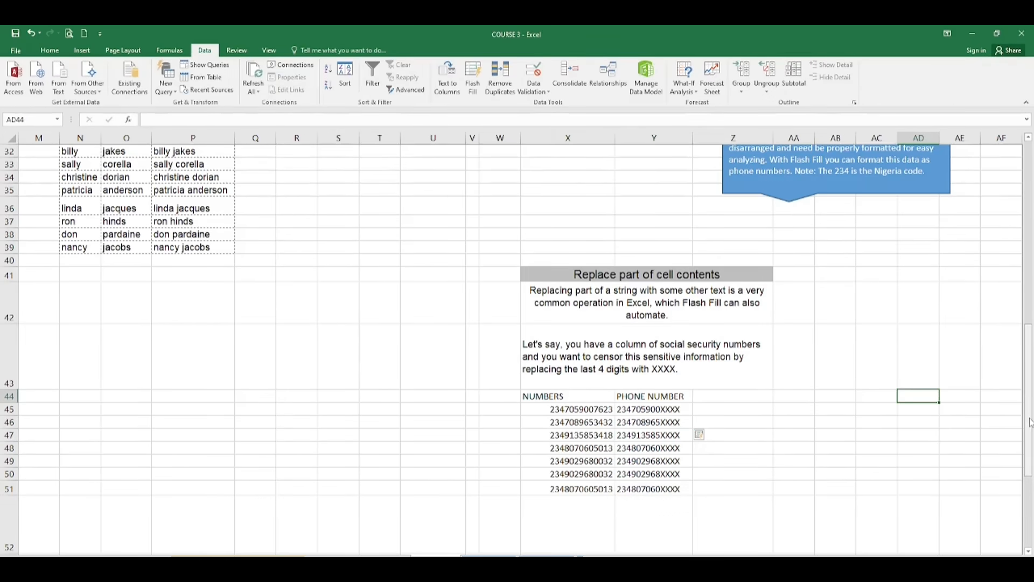
pyautogui.moveTo(1030, 422); pyautogui.dragTo(1030, 475)
pyautogui.hscroll(2, 520, 347)
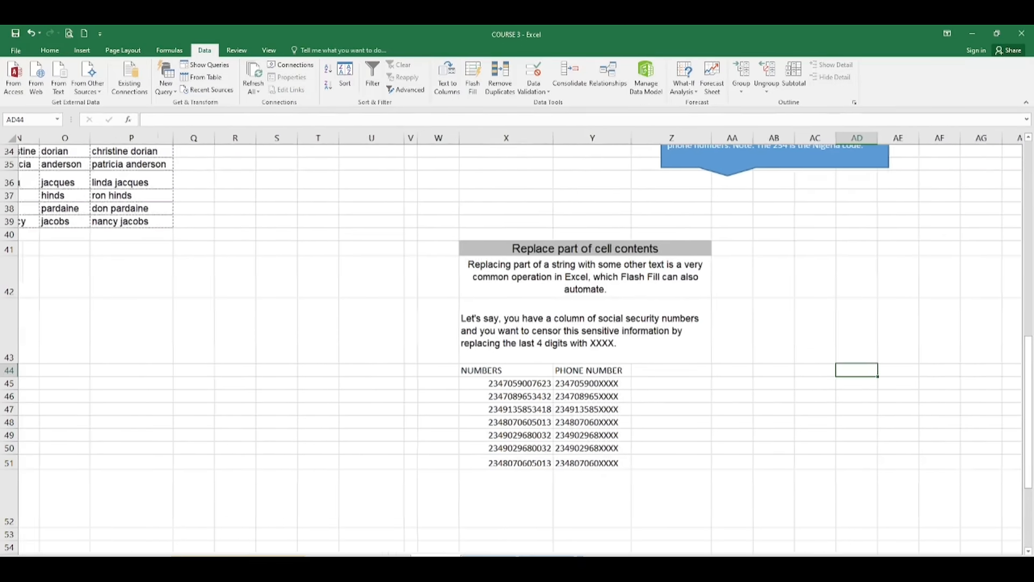
pyautogui.hscroll(3, 520, 348)
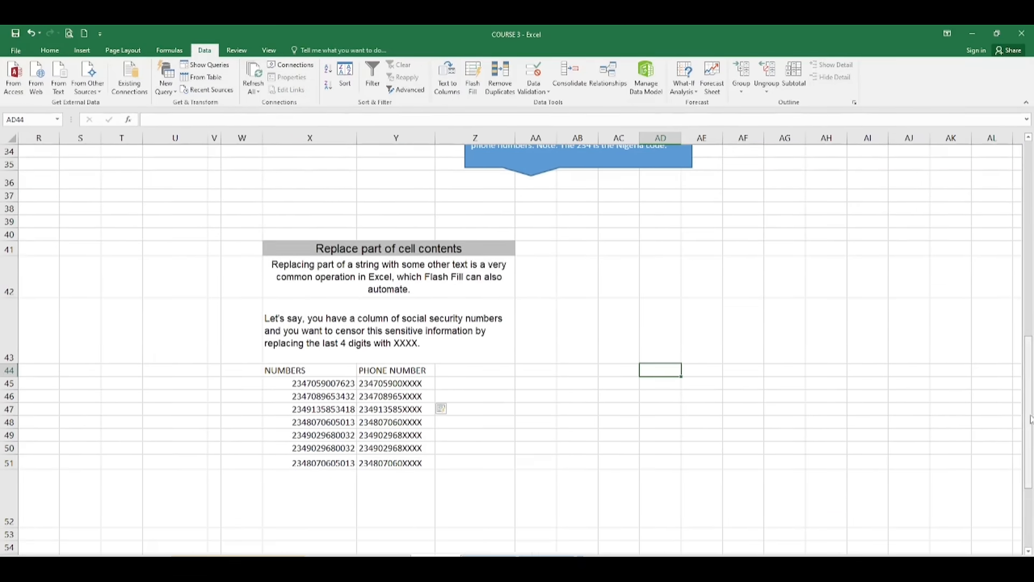
pyautogui.moveTo(1030, 419); pyautogui.dragTo(1031, 302)
pyautogui.moveTo(1030, 256); pyautogui.dragTo(1031, 366)
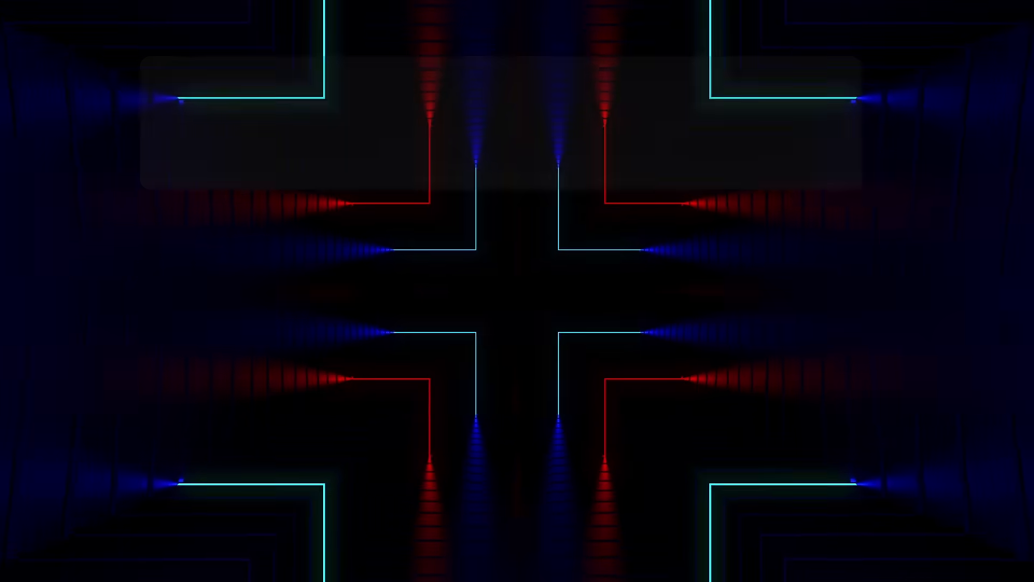